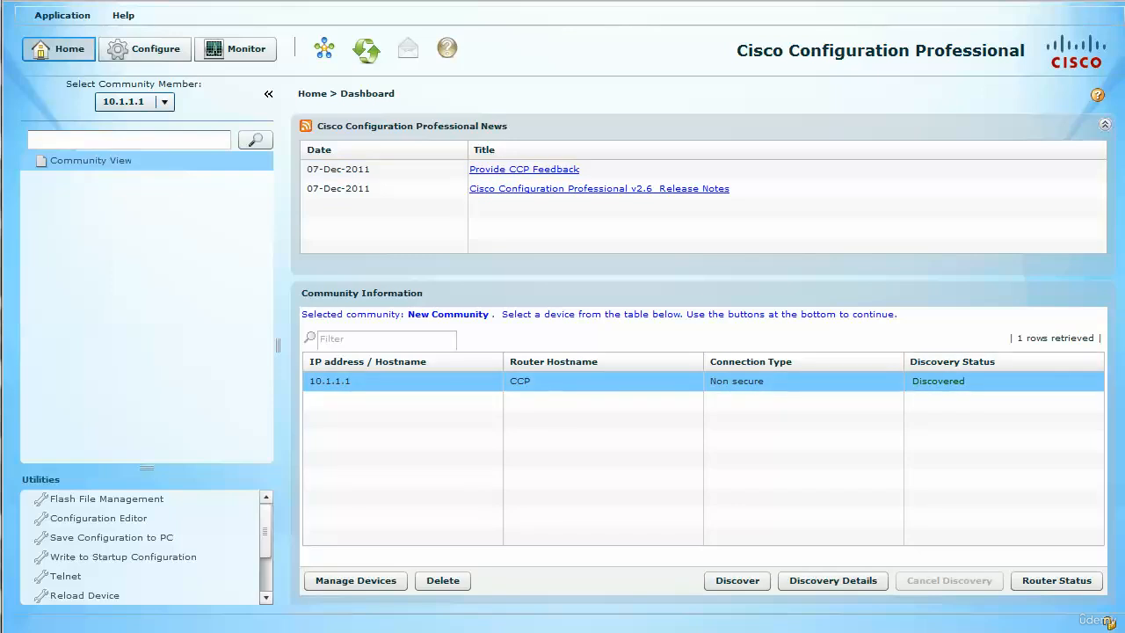
Open the router's Firewall configuration page in the Security section.
{"action": "left_click", "coordinate": [145, 49]}
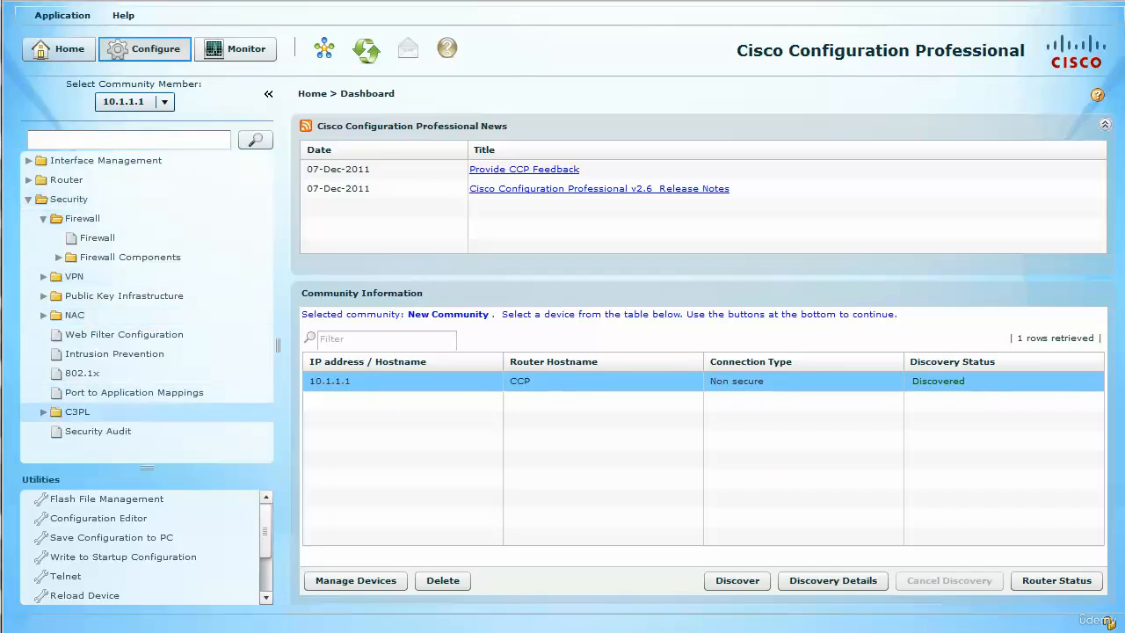
{"action": "left_click", "coordinate": [29, 199]}
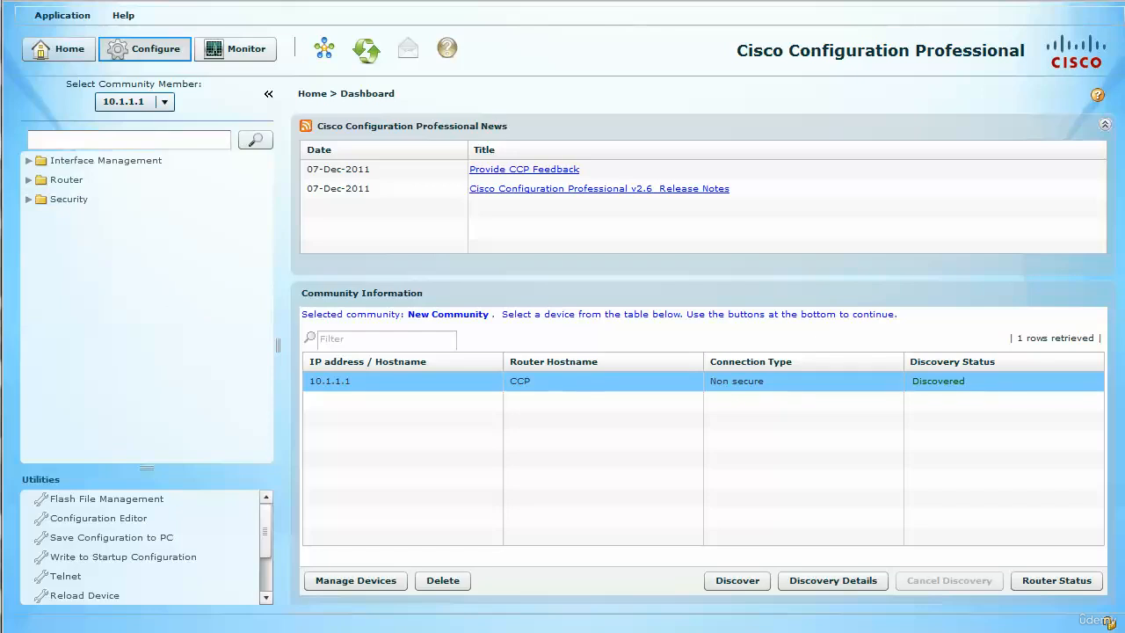
{"action": "left_click", "coordinate": [29, 179]}
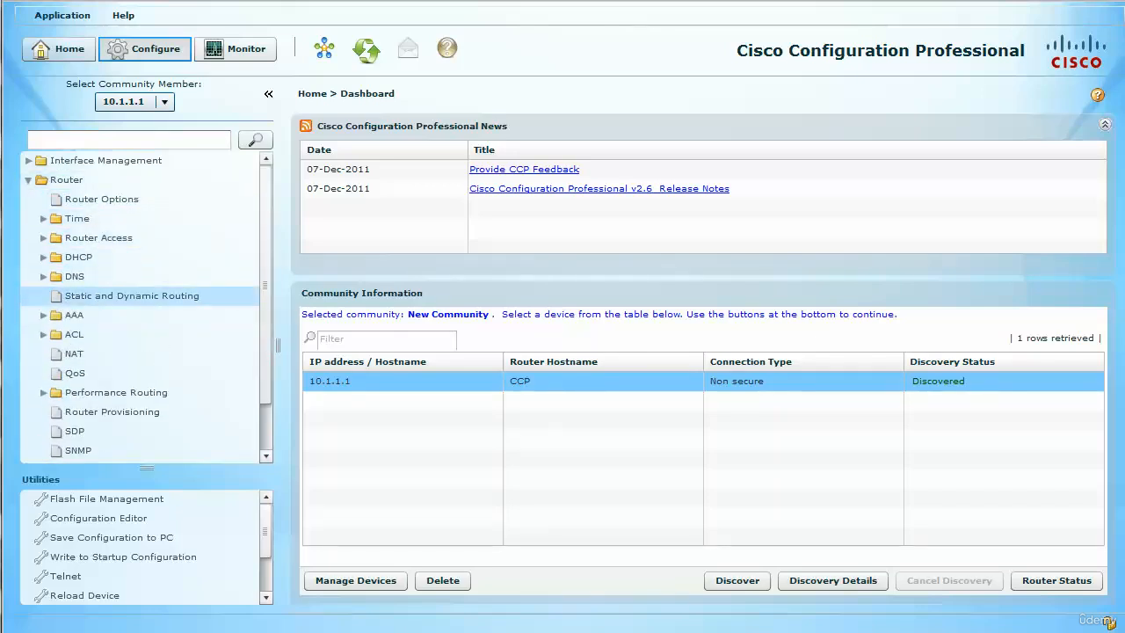
{"action": "scroll", "coordinate": [141, 351], "scroll_direction": "down", "scroll_amount": 3}
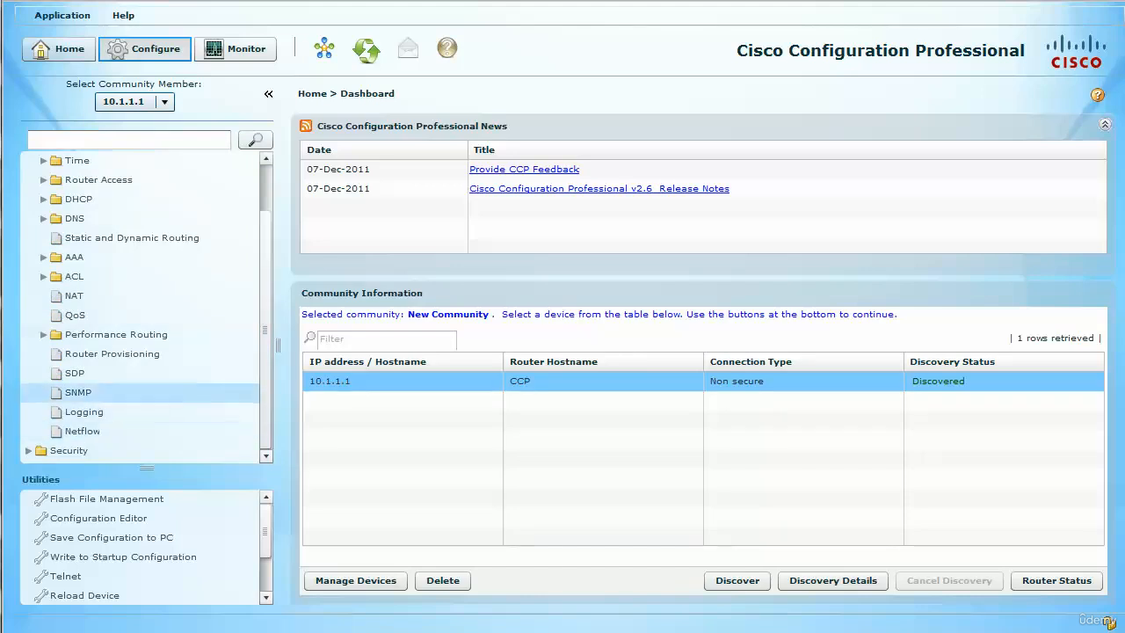
{"action": "left_click", "coordinate": [28, 450]}
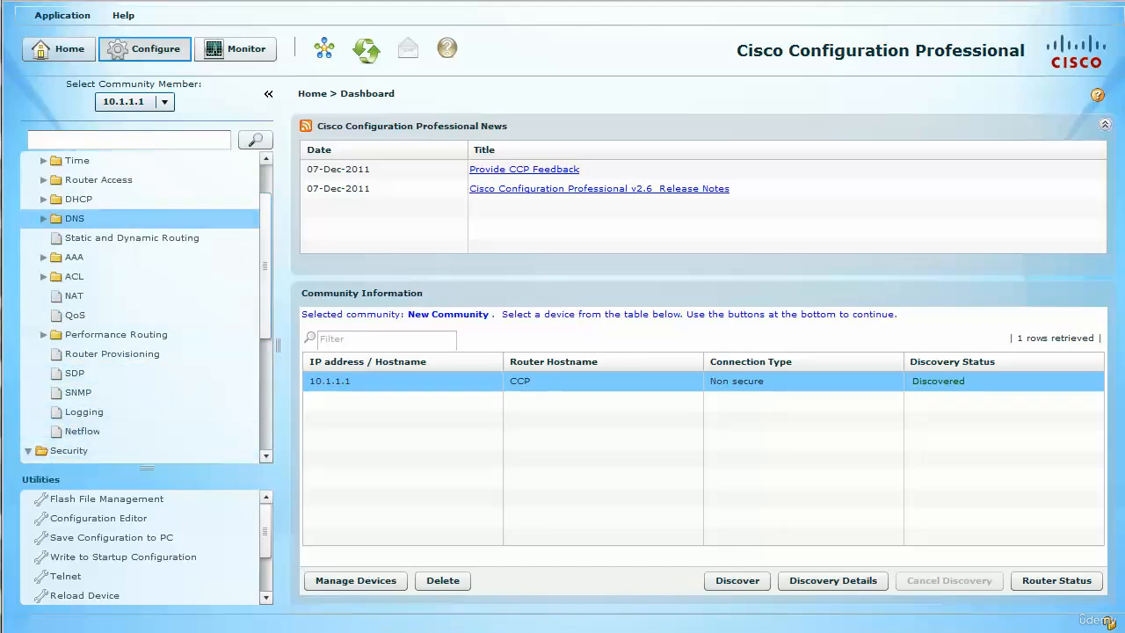
{"action": "scroll", "coordinate": [140, 246], "scroll_direction": "down", "scroll_amount": 4}
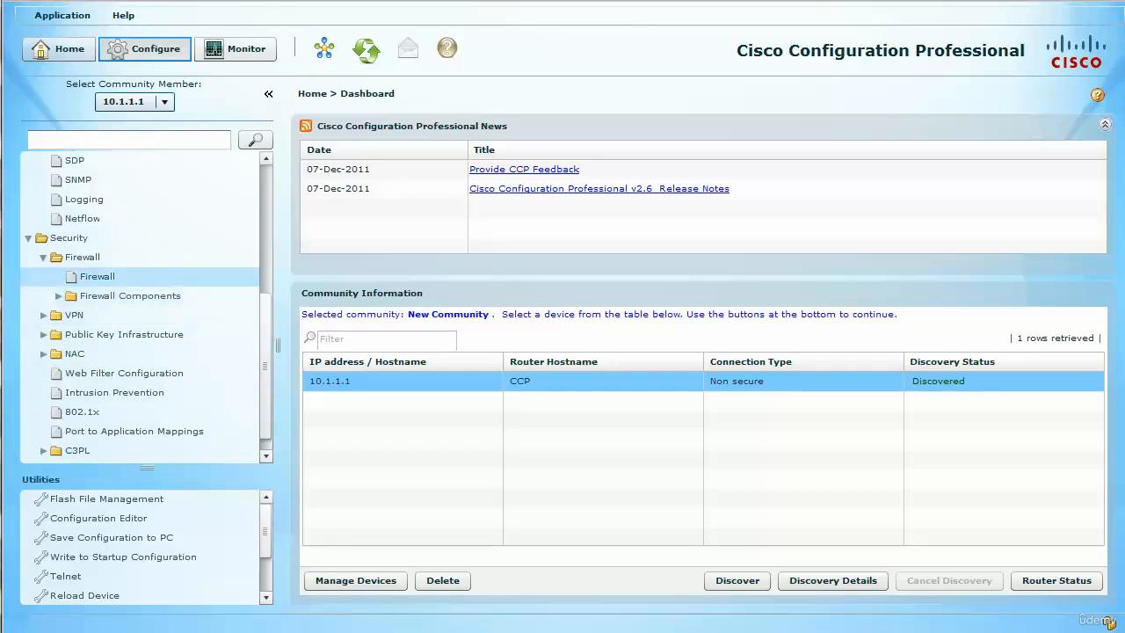
{"action": "left_click", "coordinate": [106, 276]}
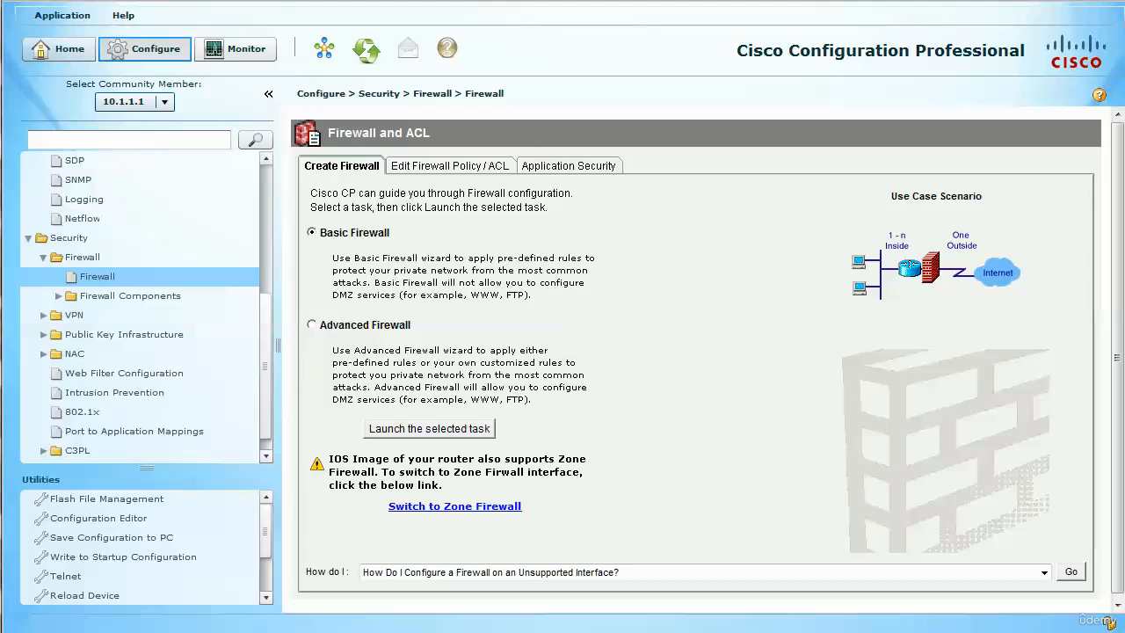
Launch the Basic Firewall wizard and assign FastEthernet0/1 as the outside interface and FastEthernet0/0 as the inside interface.
{"action": "left_click", "coordinate": [429, 429]}
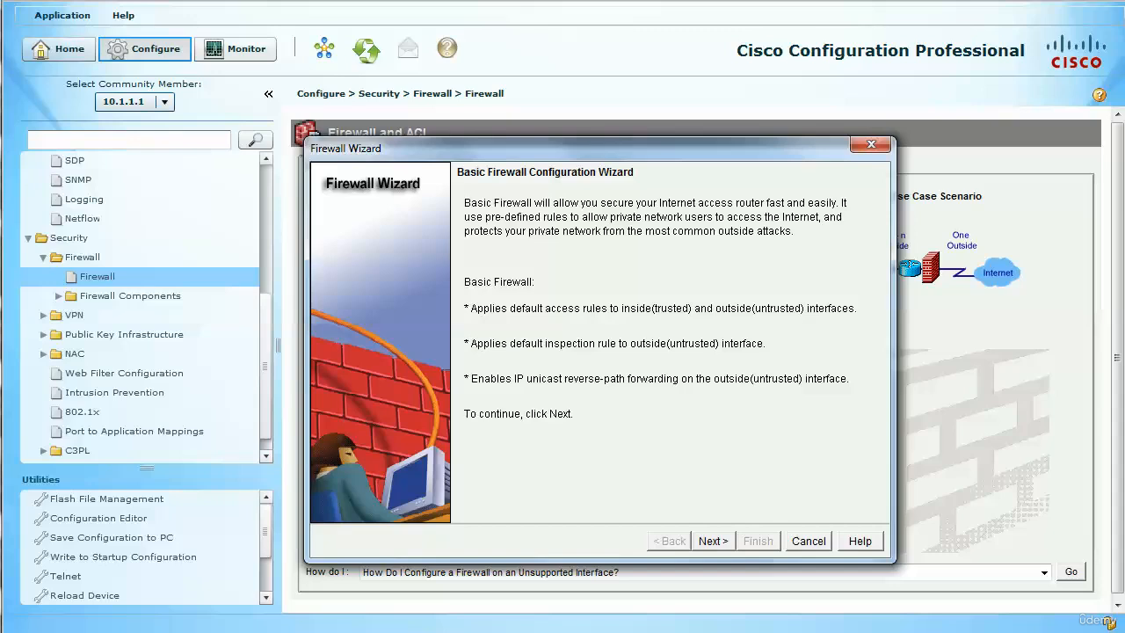
{"action": "left_click", "coordinate": [712, 541]}
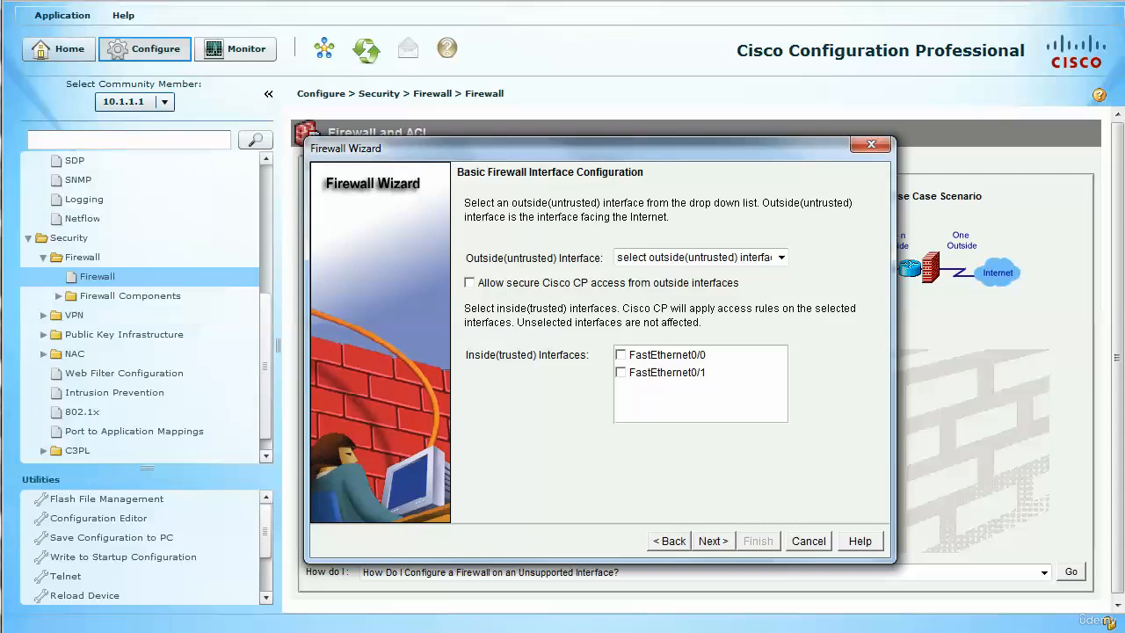
{"action": "left_click", "coordinate": [780, 257]}
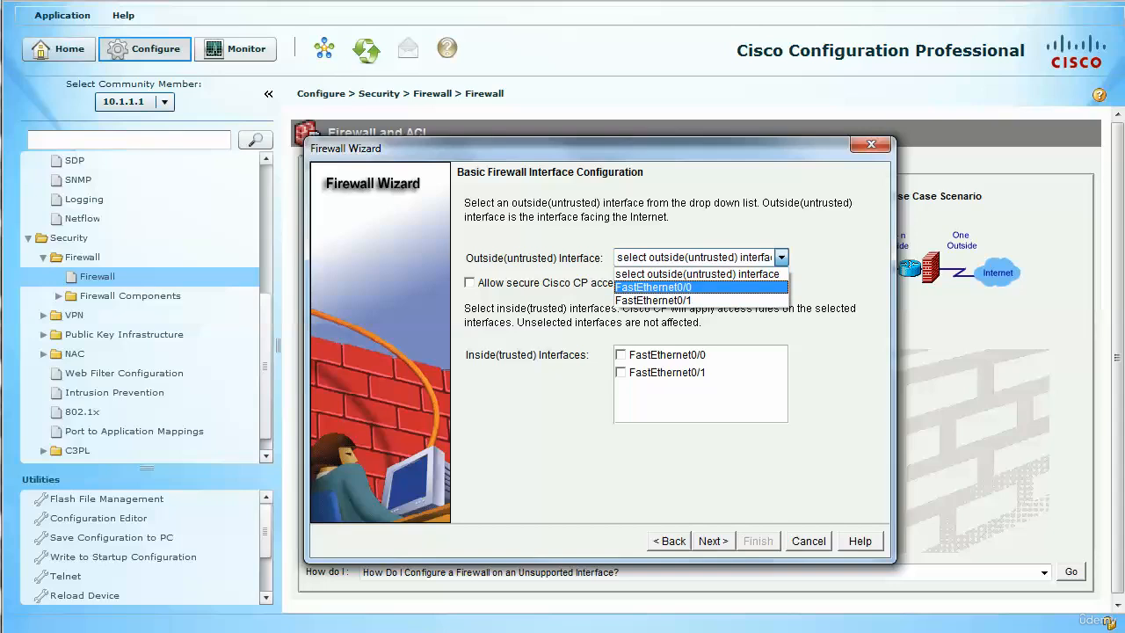
{"action": "left_click", "coordinate": [697, 274]}
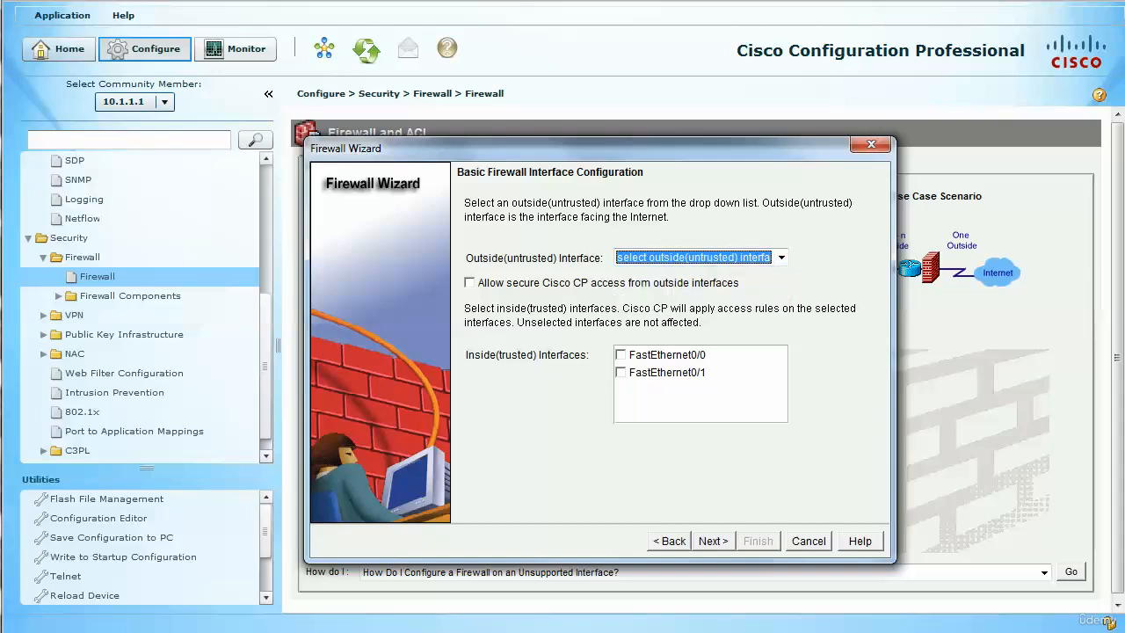
{"action": "left_click", "coordinate": [780, 257]}
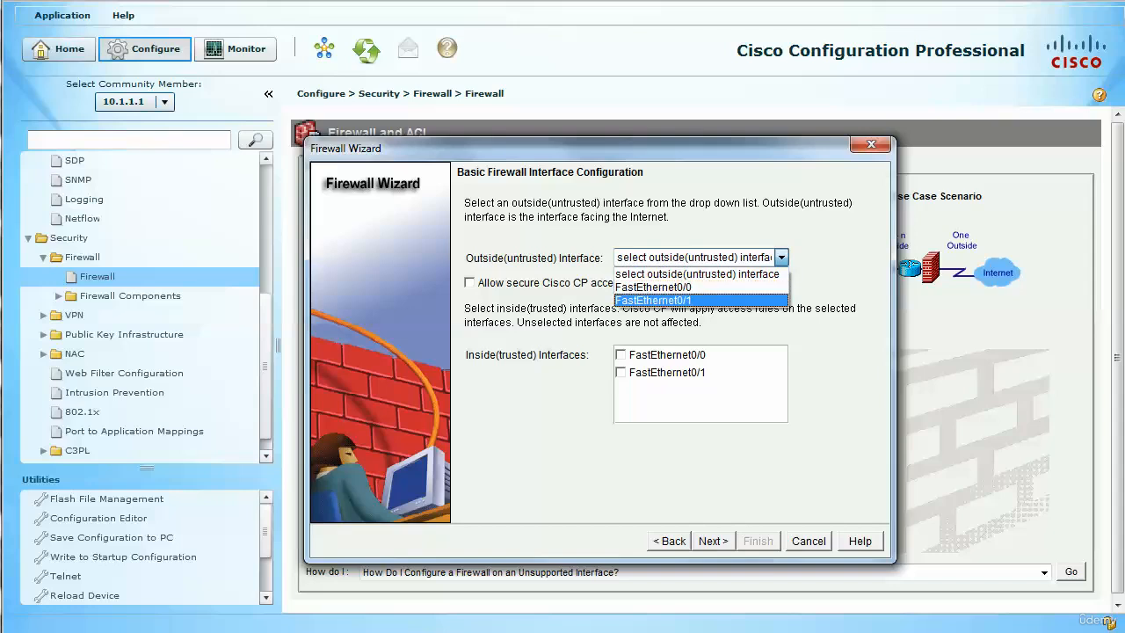
{"action": "left_click", "coordinate": [653, 299]}
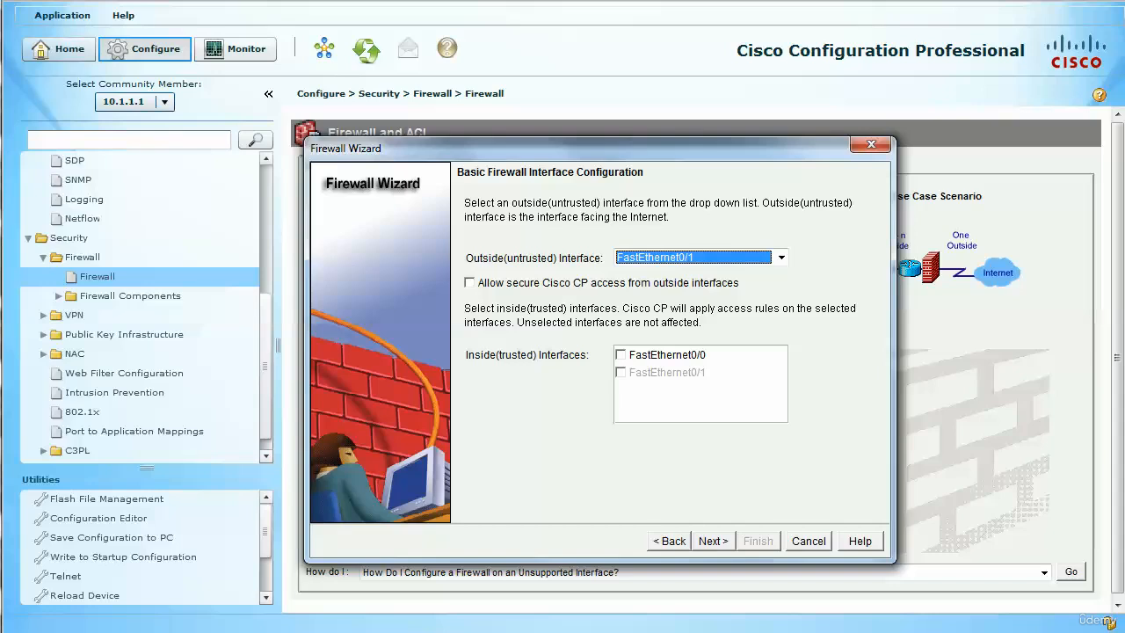
{"action": "left_click", "coordinate": [621, 355]}
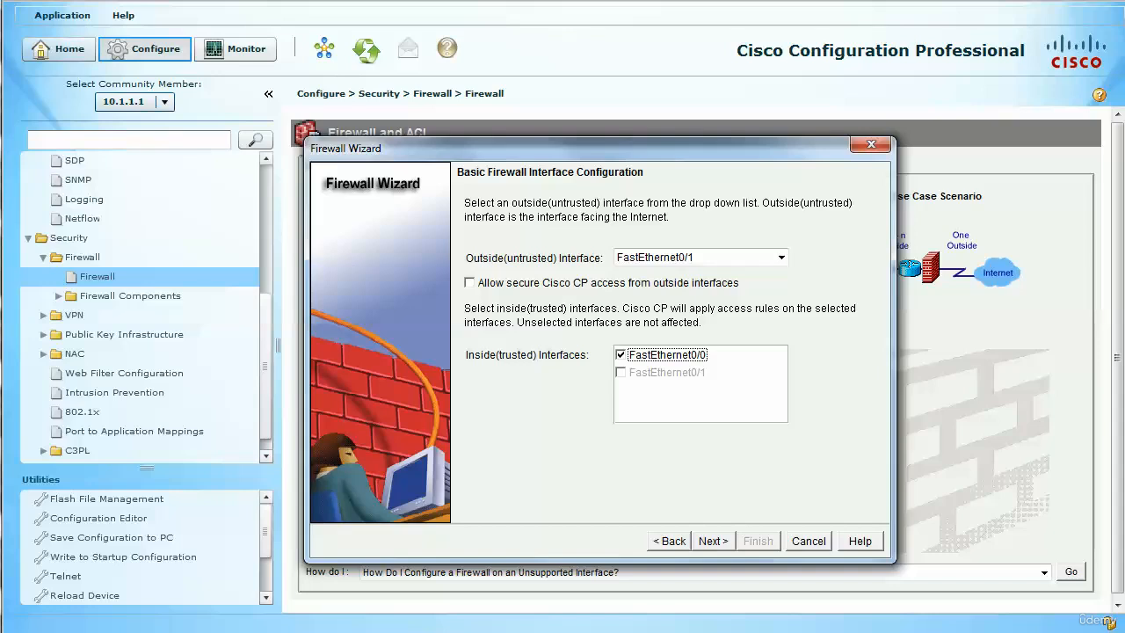
Allow secure Cisco CP access from outside interfaces and try "any" as the remote access source type.
{"action": "left_click", "coordinate": [470, 283]}
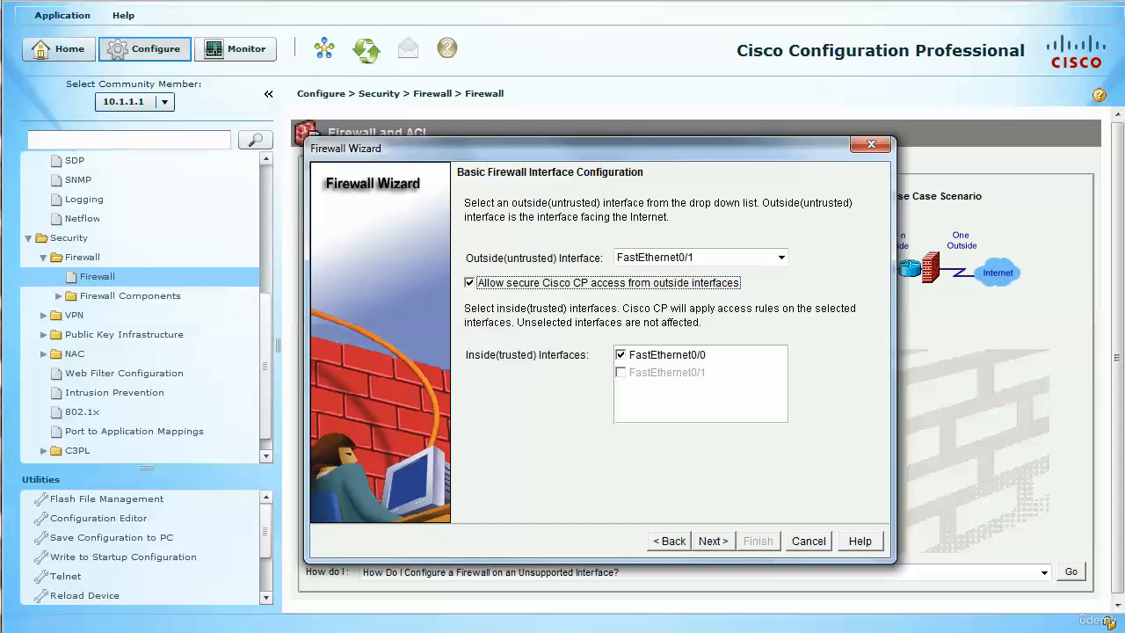
{"action": "left_click", "coordinate": [713, 541]}
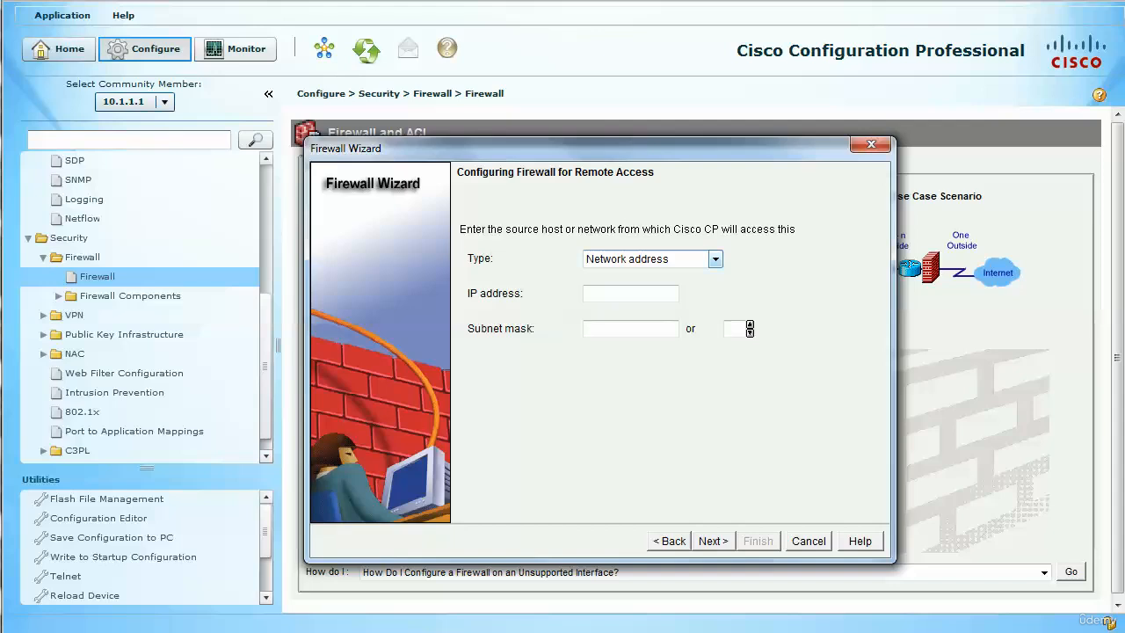
{"action": "left_click", "coordinate": [715, 259]}
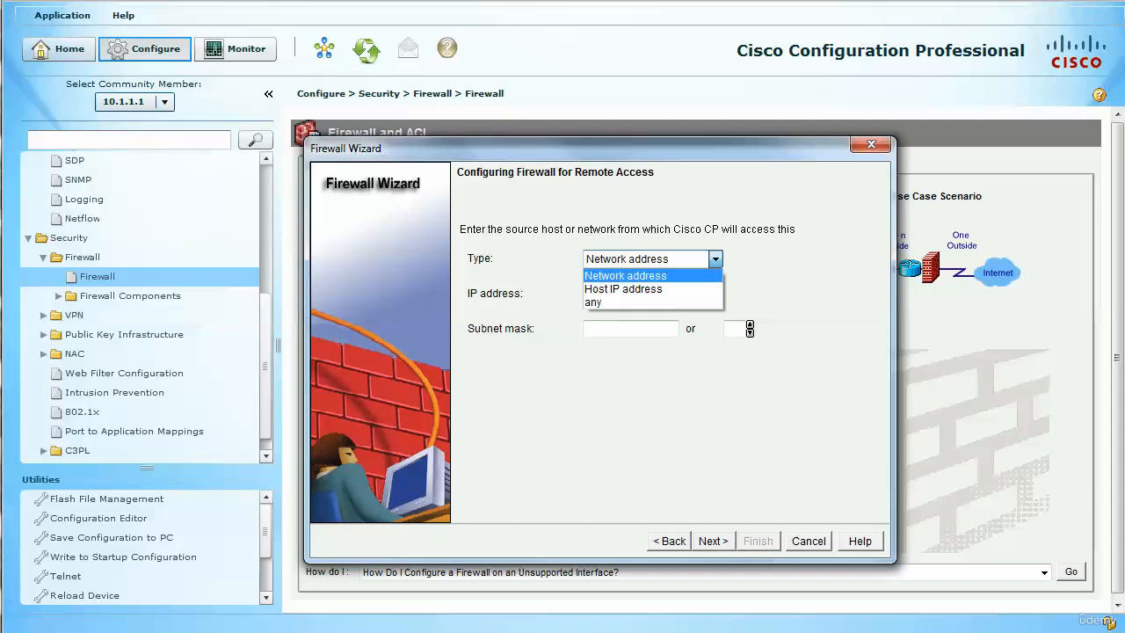
{"action": "left_click", "coordinate": [615, 301]}
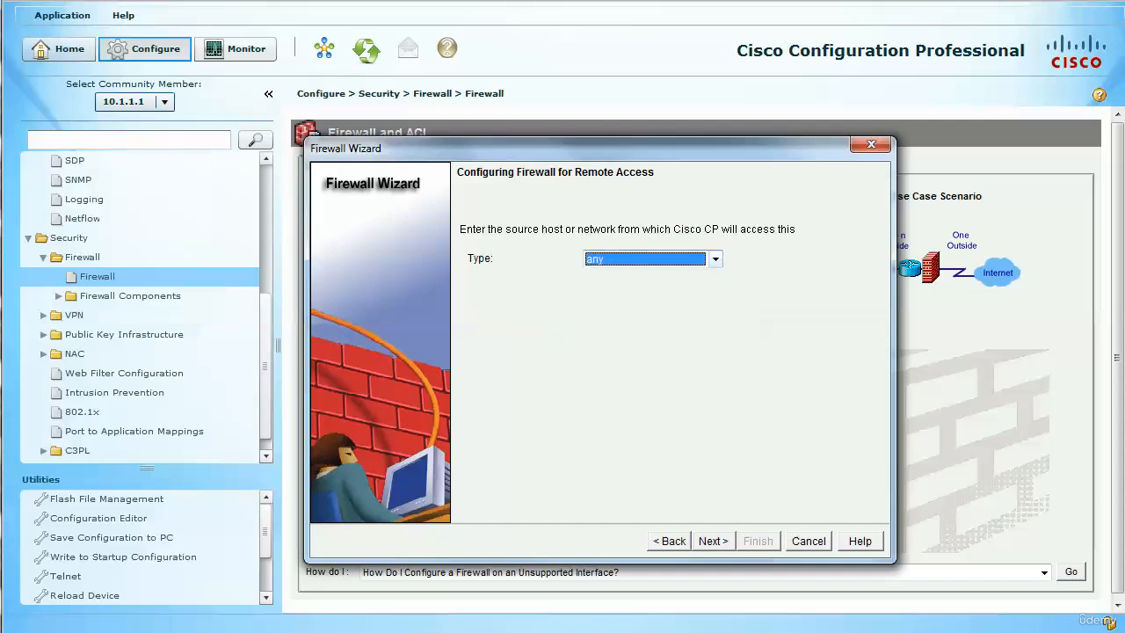
Try Network address as the remote access source type with a 24-bit subnet mask.
{"action": "left_click", "coordinate": [715, 259]}
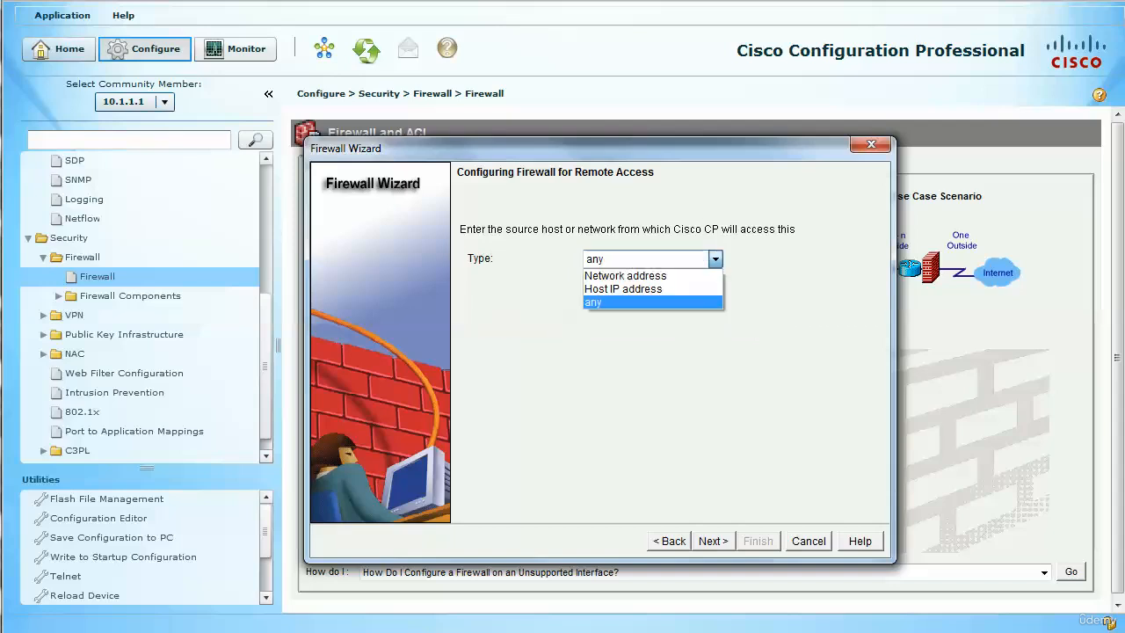
{"action": "left_click", "coordinate": [615, 272]}
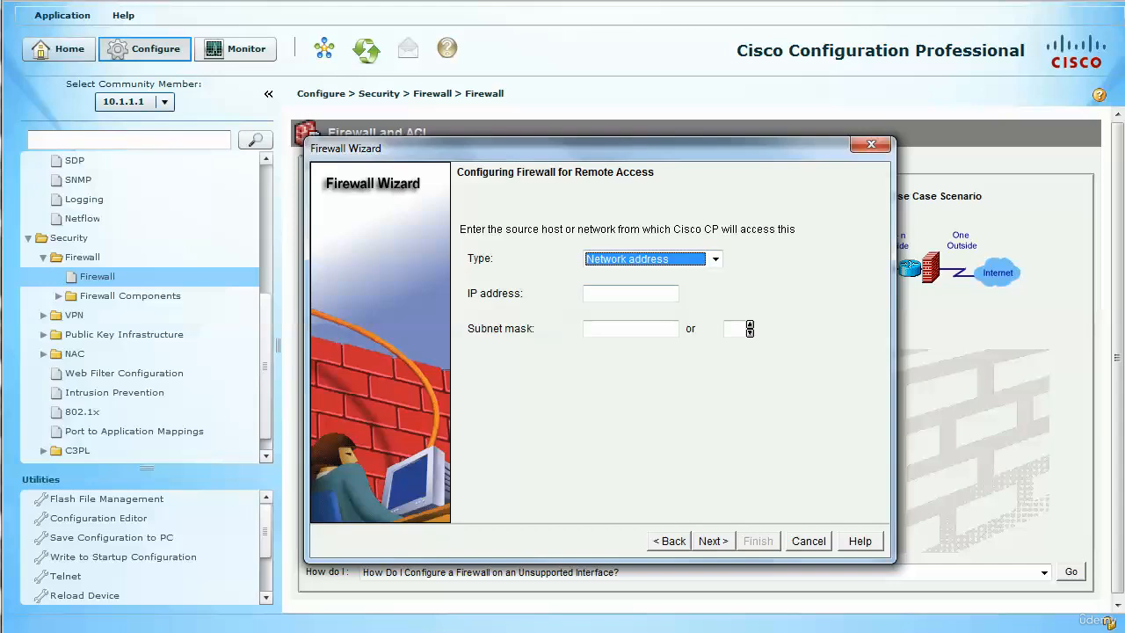
{"action": "left_click", "coordinate": [630, 293]}
{"action": "left_click", "coordinate": [630, 329]}
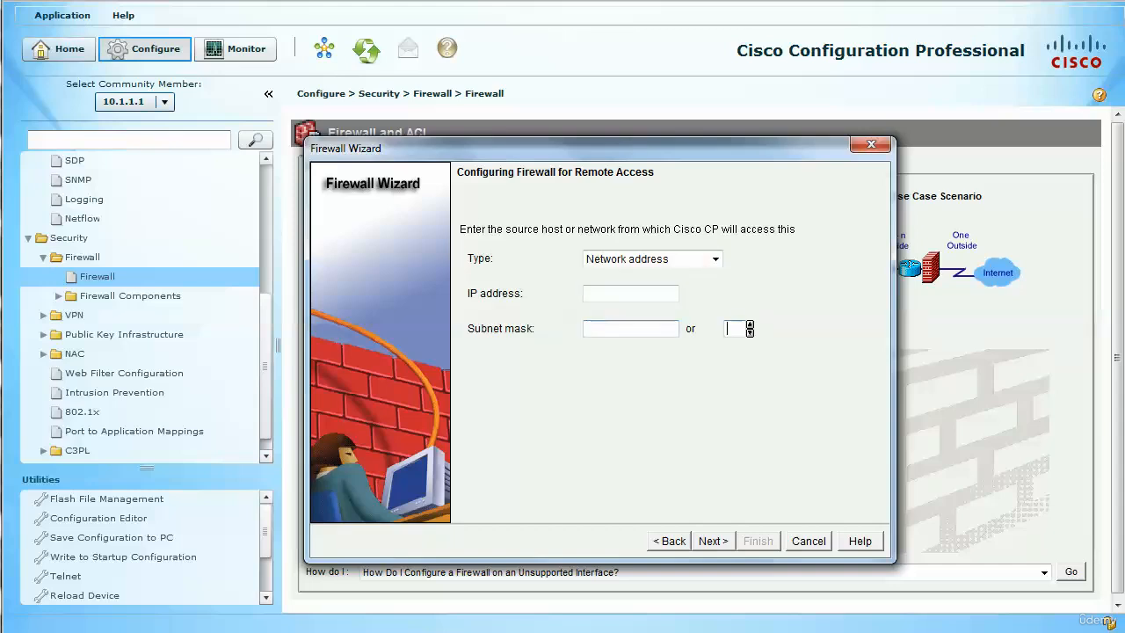
{"action": "type", "text": "24"}
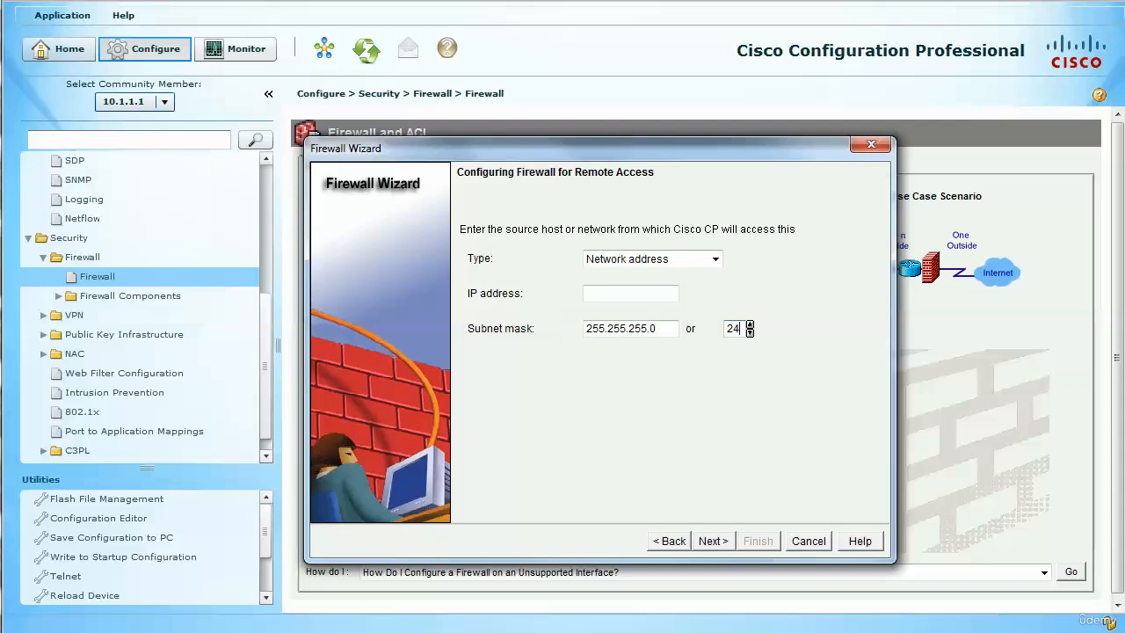
Try Host IP address as the source type, and return to the interface configuration to disallow outside Cisco CP access.
{"action": "left_click", "coordinate": [716, 259]}
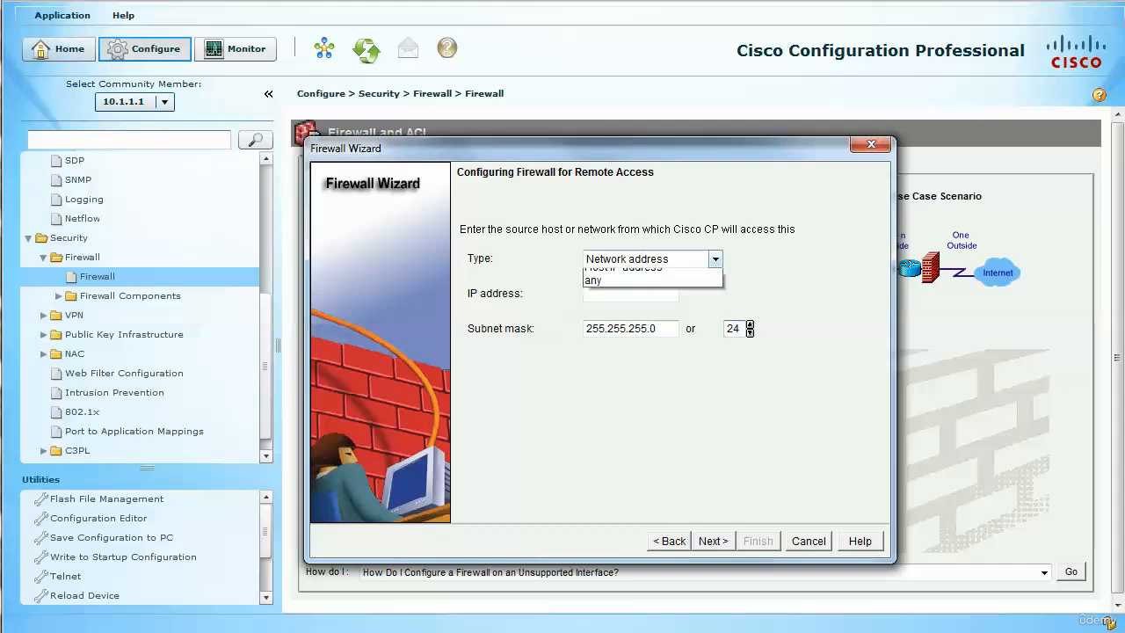
{"action": "left_click", "coordinate": [633, 289]}
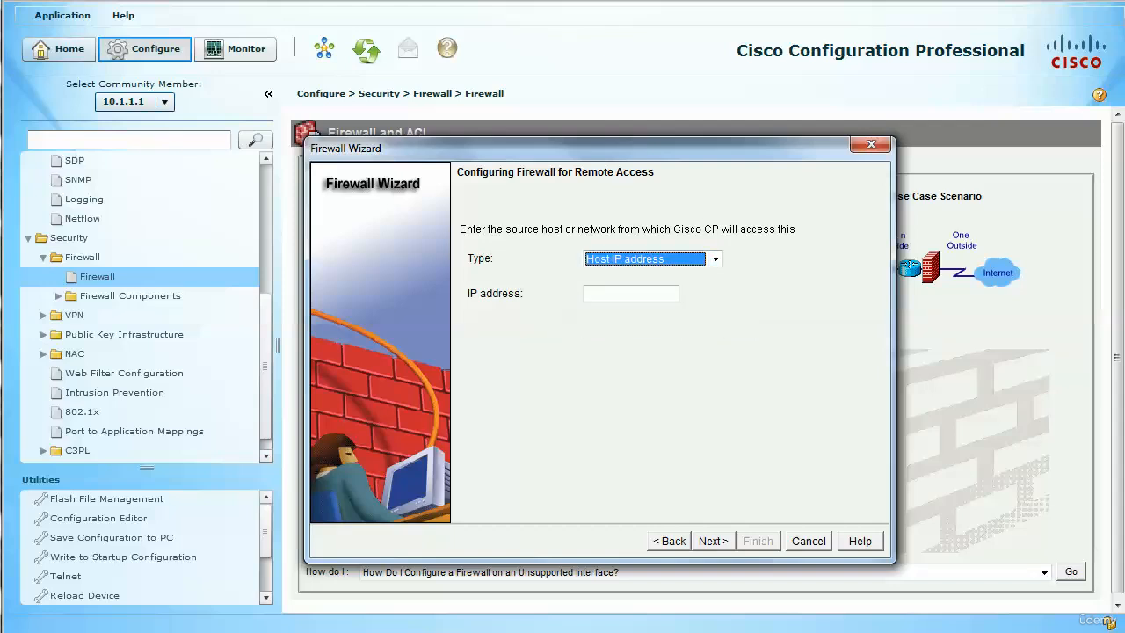
{"action": "left_click", "coordinate": [631, 293]}
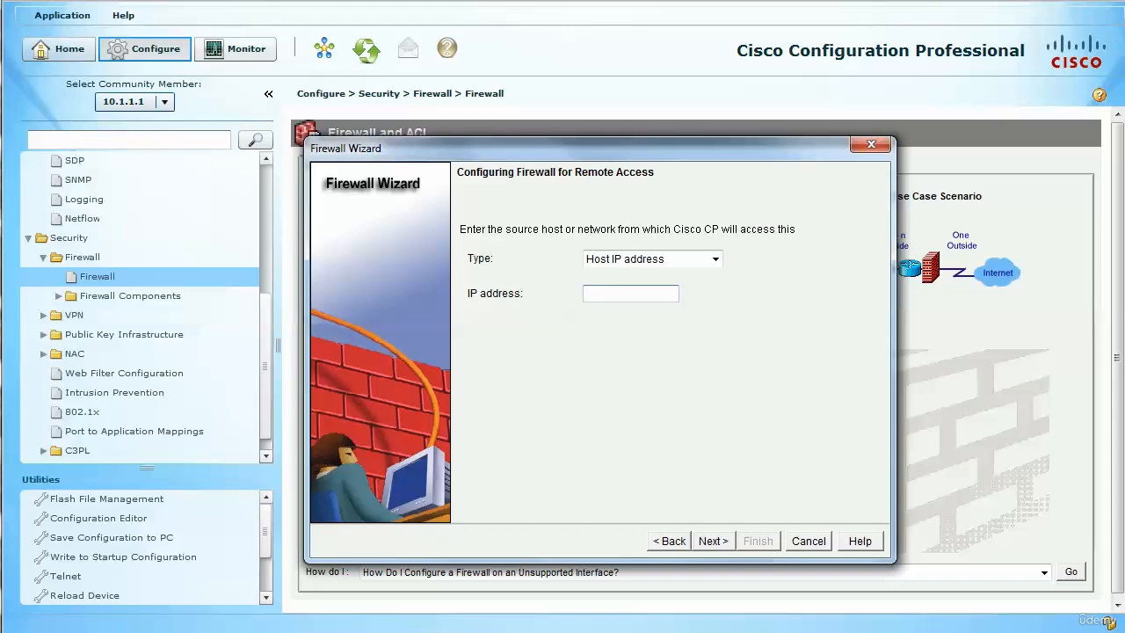
{"action": "left_click", "coordinate": [669, 541]}
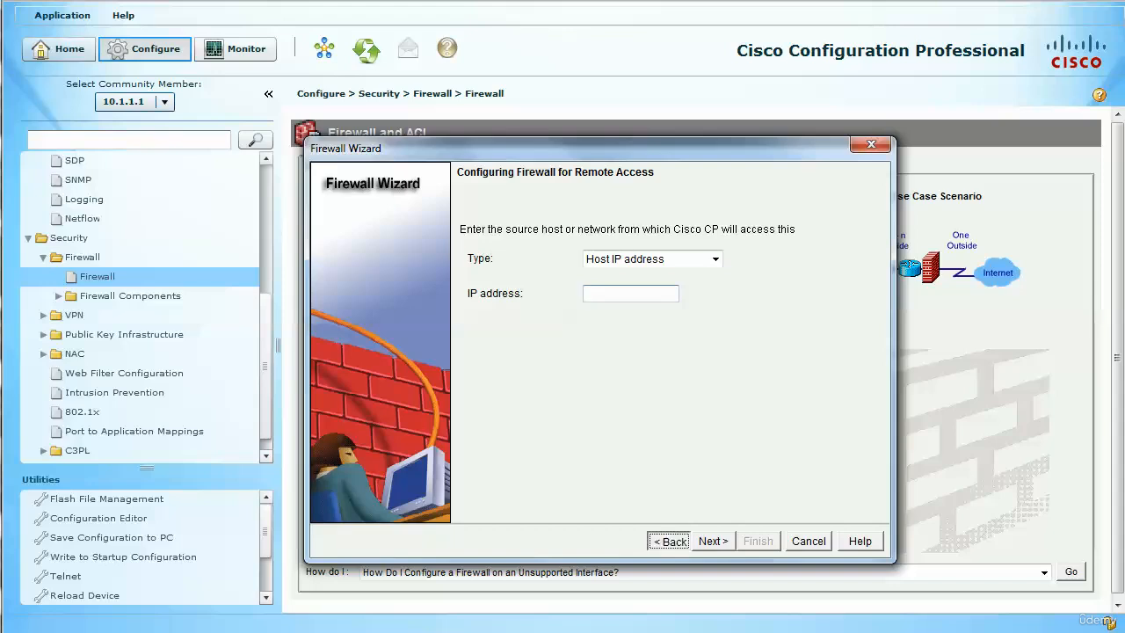
{"action": "left_click", "coordinate": [470, 283]}
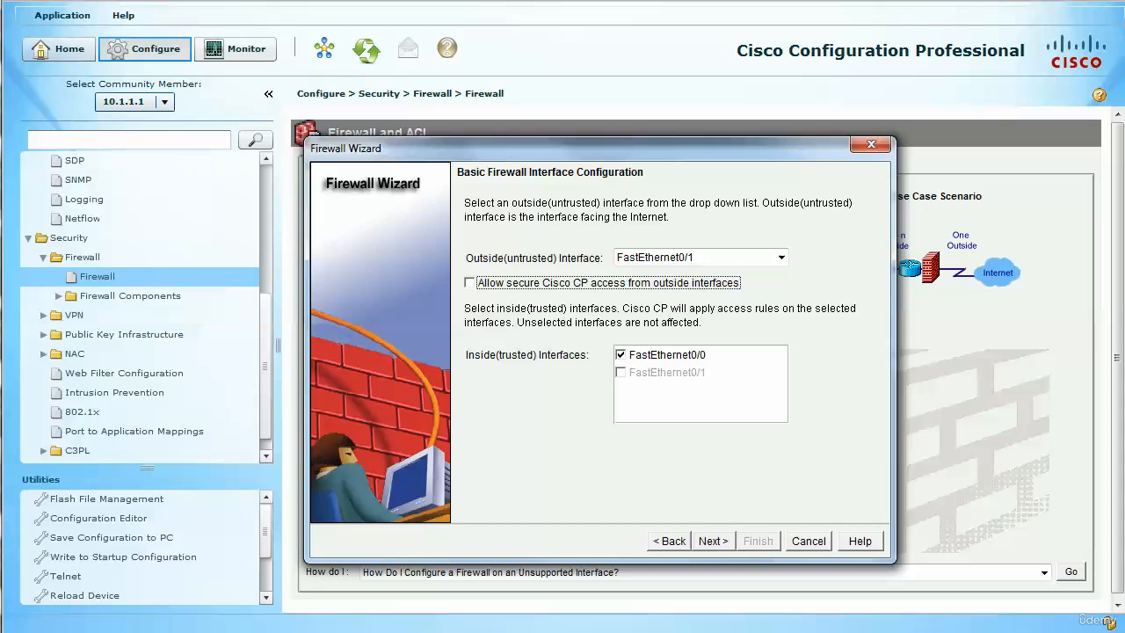
Continue to the Firewall Configuration Summary and review the access rules applied to the inside interface.
{"action": "left_click", "coordinate": [714, 541]}
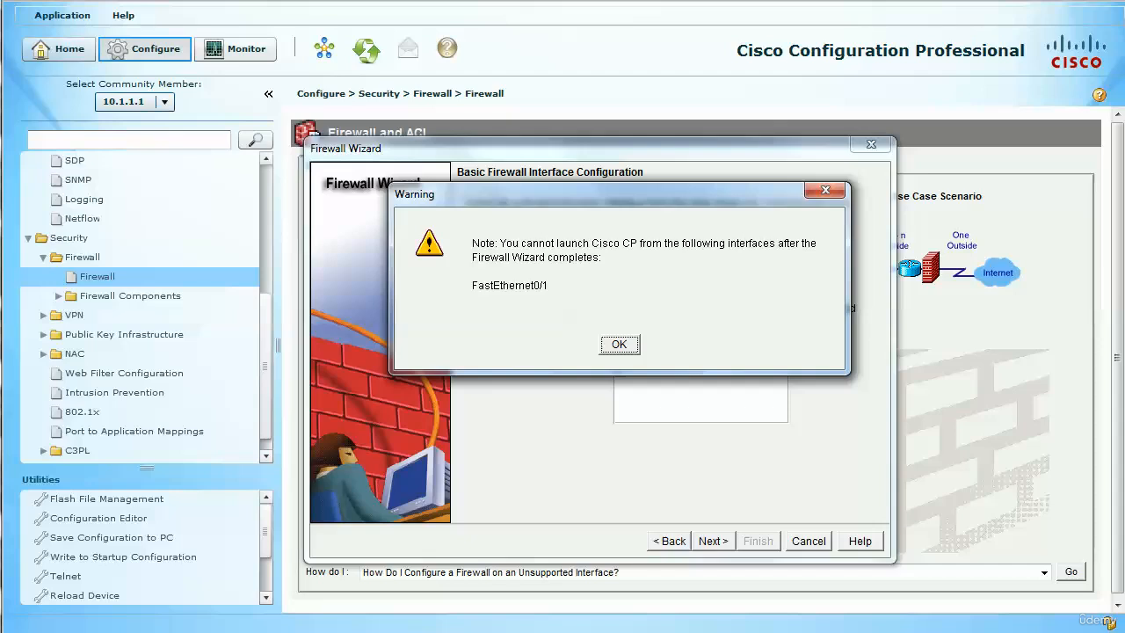
{"action": "key", "text": "Return"}
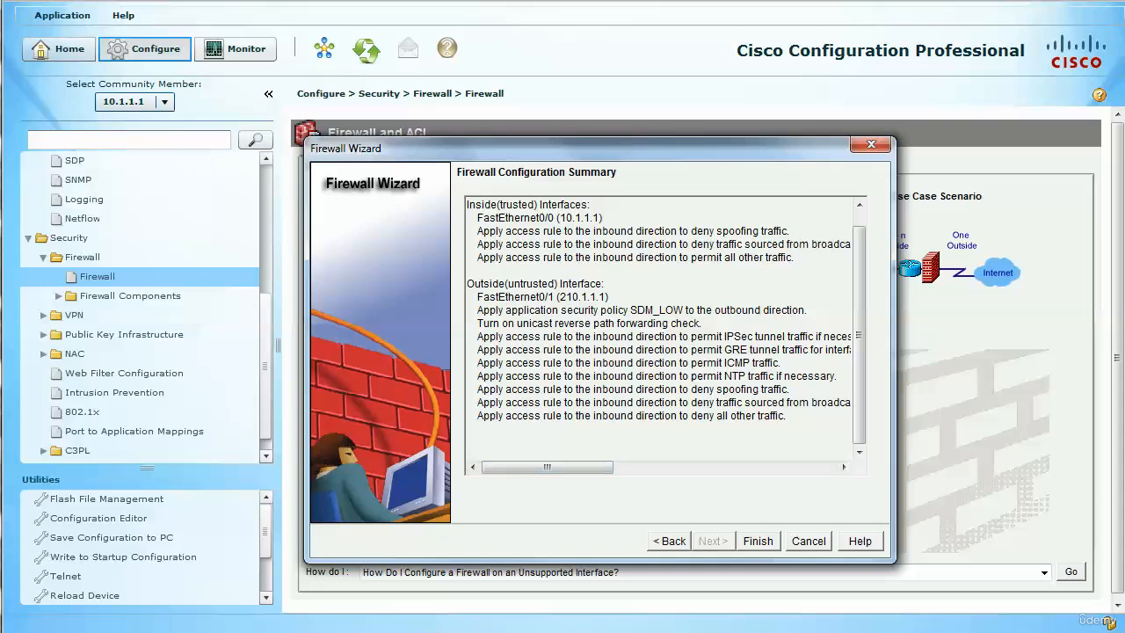
{"action": "mouse_move", "coordinate": [546, 467]}
{"action": "left_mouse_down"}
{"action": "mouse_move", "coordinate": [557, 467]}
{"action": "mouse_move", "coordinate": [547, 467]}
{"action": "left_mouse_up"}
{"action": "left_click_drag", "start_coordinate": [546, 467], "coordinate": [619, 467]}
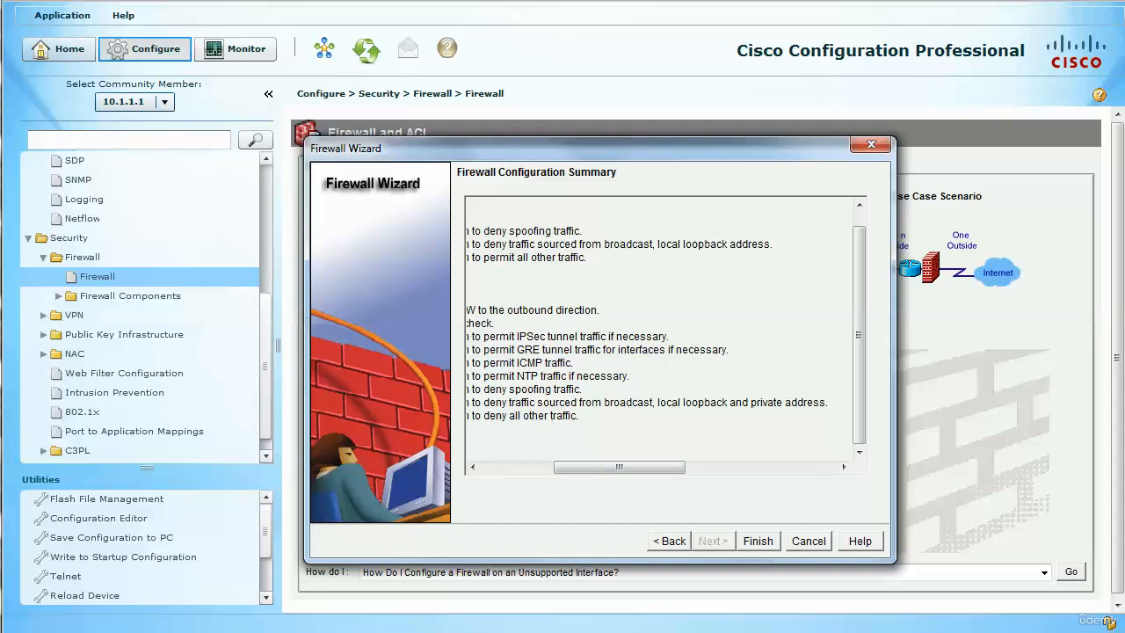
{"action": "left_click_drag", "start_coordinate": [483, 230], "coordinate": [581, 230]}
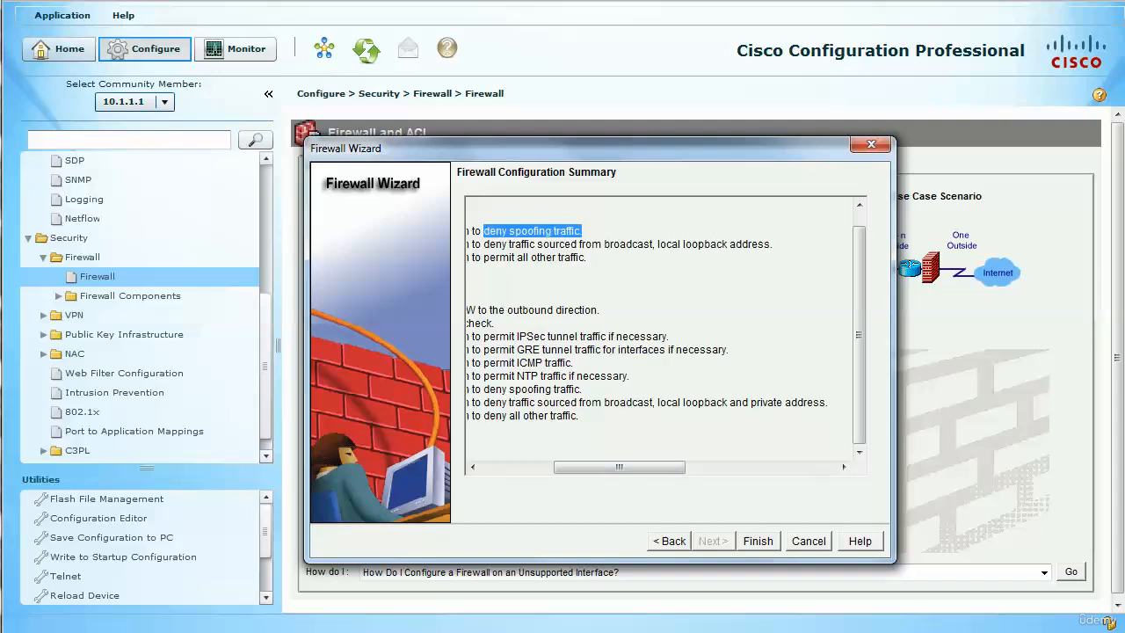
{"action": "left_click_drag", "start_coordinate": [484, 243], "coordinate": [772, 244]}
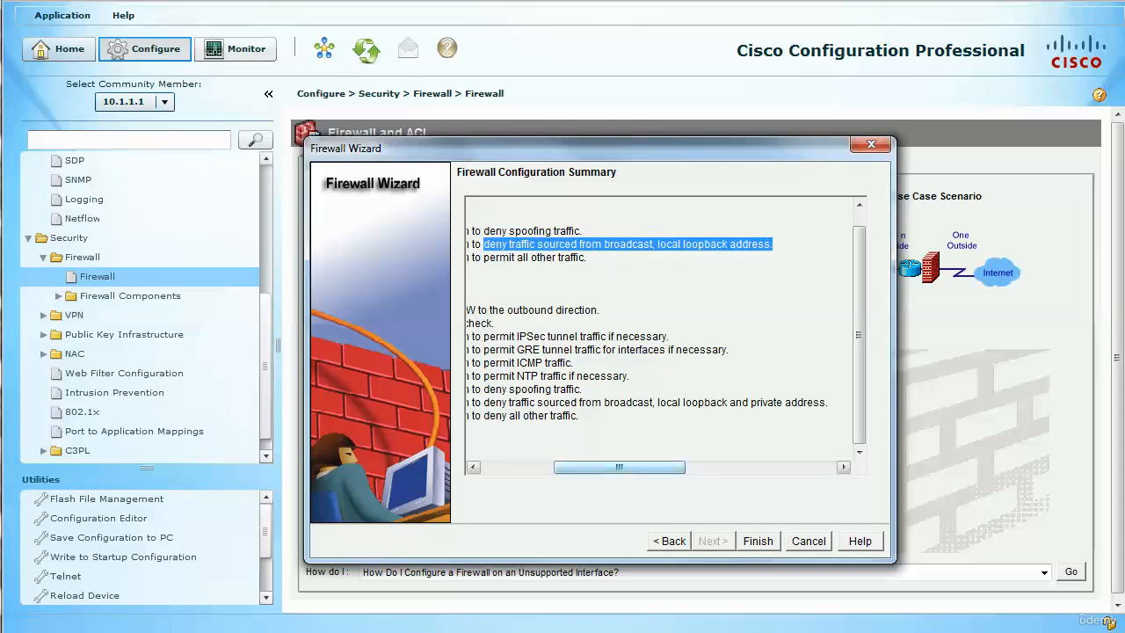
{"action": "left_click_drag", "start_coordinate": [620, 468], "coordinate": [599, 467]}
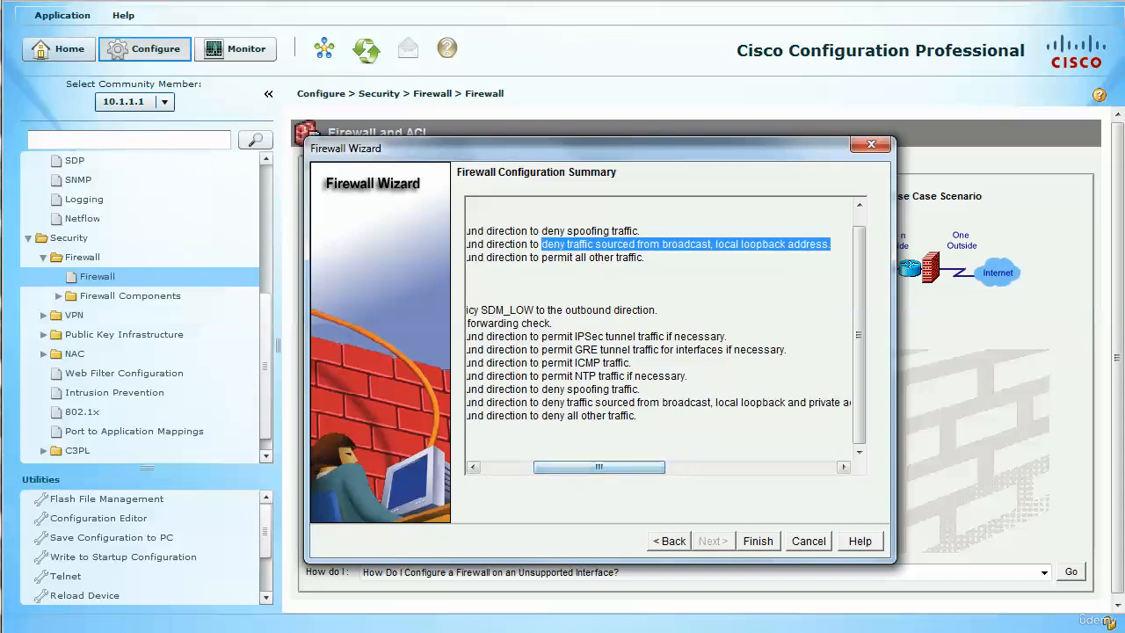
{"action": "left_click_drag", "start_coordinate": [541, 256], "coordinate": [643, 256]}
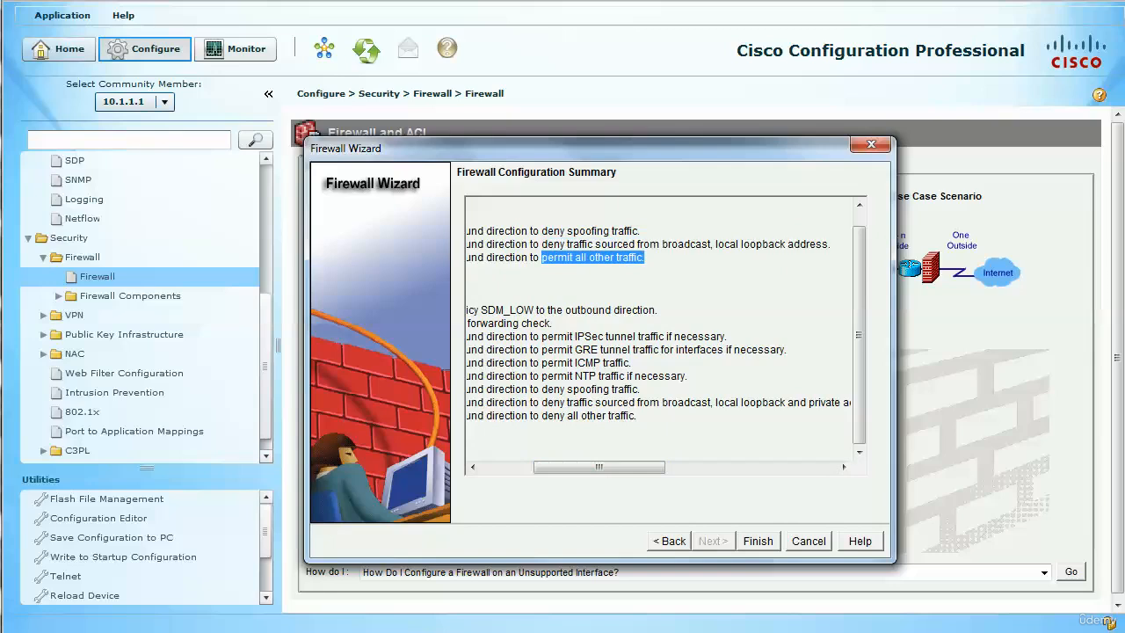
{"action": "left_click_drag", "start_coordinate": [599, 467], "coordinate": [546, 468]}
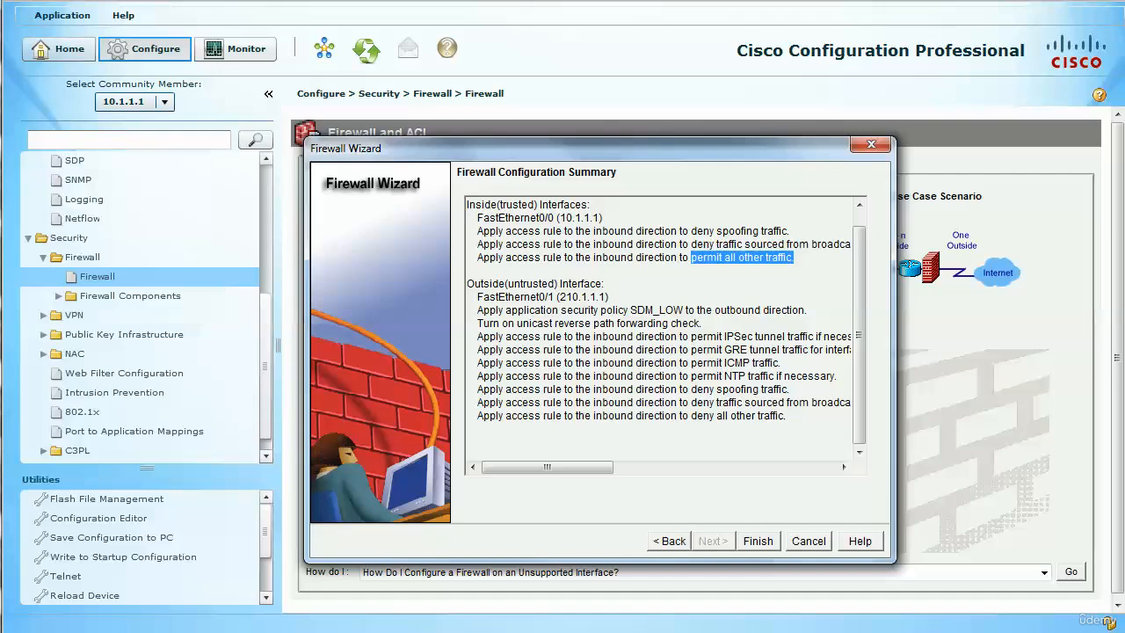
Review the inbound rules permitting IPSec, GRE, ICMP and NTP traffic on the outside interface in the firewall summary.
{"action": "mouse_move", "coordinate": [546, 467]}
{"action": "left_mouse_down"}
{"action": "mouse_move", "coordinate": [628, 468]}
{"action": "mouse_move", "coordinate": [546, 467]}
{"action": "left_mouse_up"}
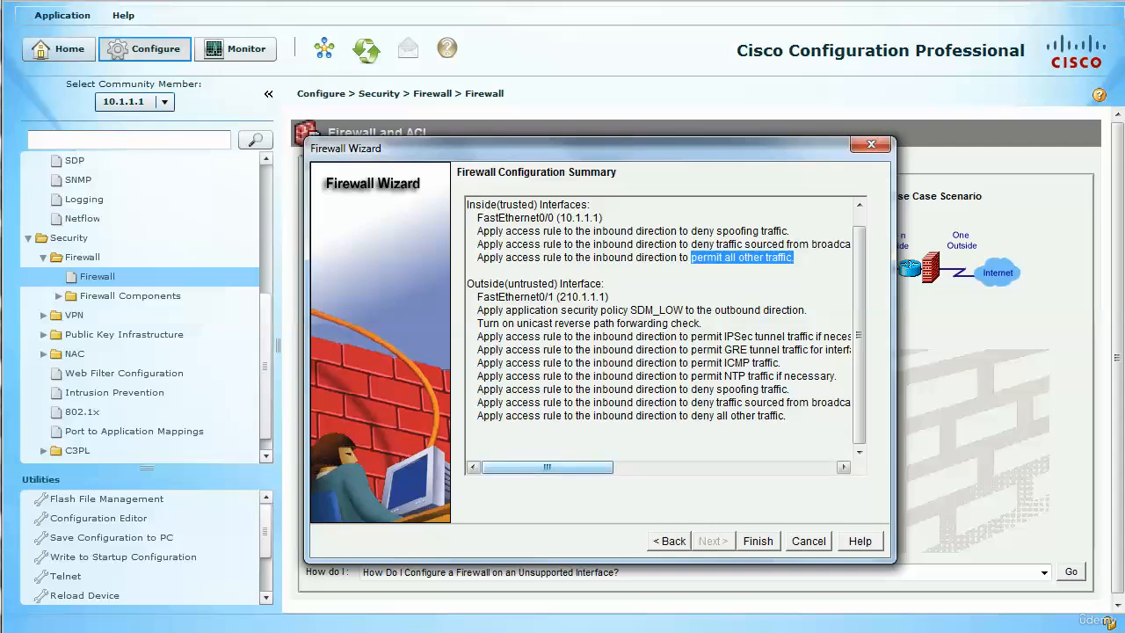
{"action": "left_click_drag", "start_coordinate": [546, 466], "coordinate": [599, 466]}
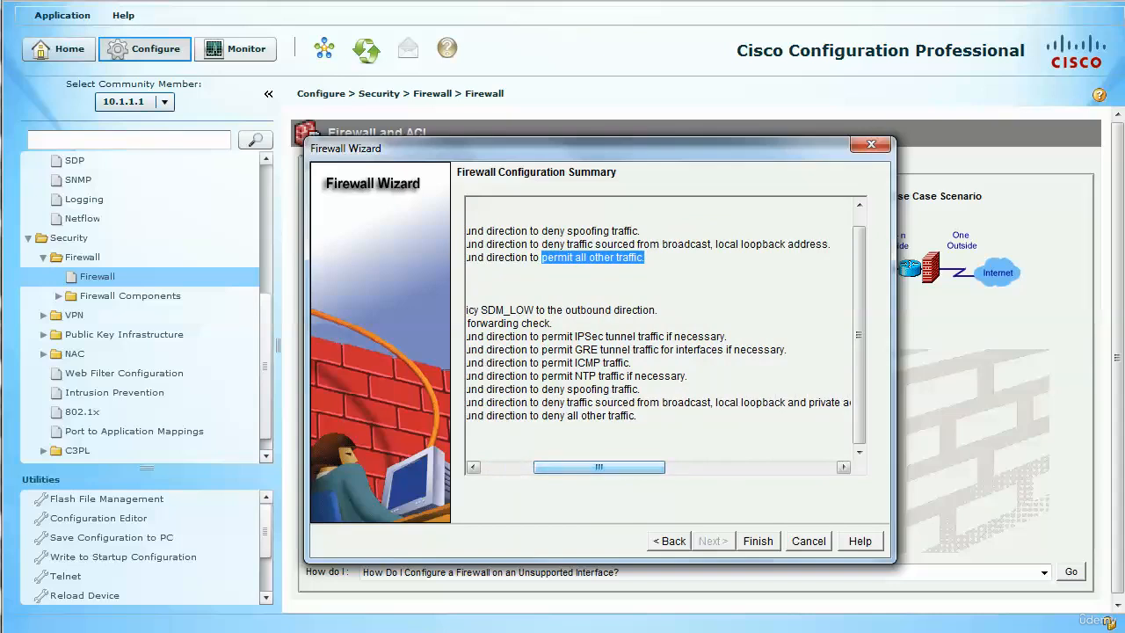
{"action": "left_click", "coordinate": [726, 336]}
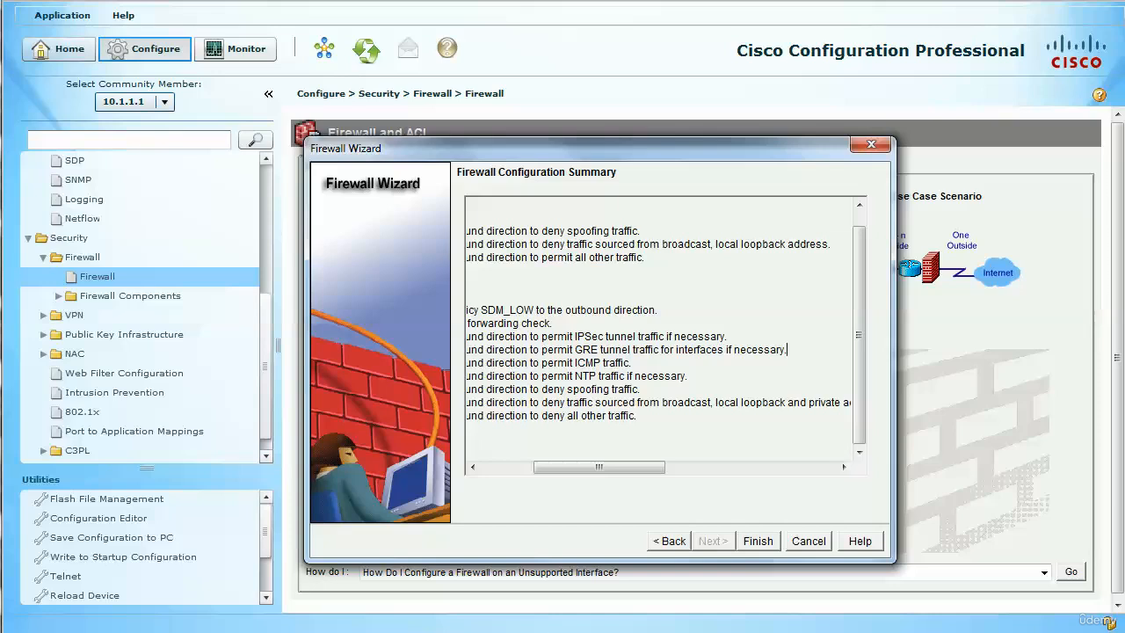
{"action": "left_click_drag", "start_coordinate": [631, 362], "coordinate": [540, 362]}
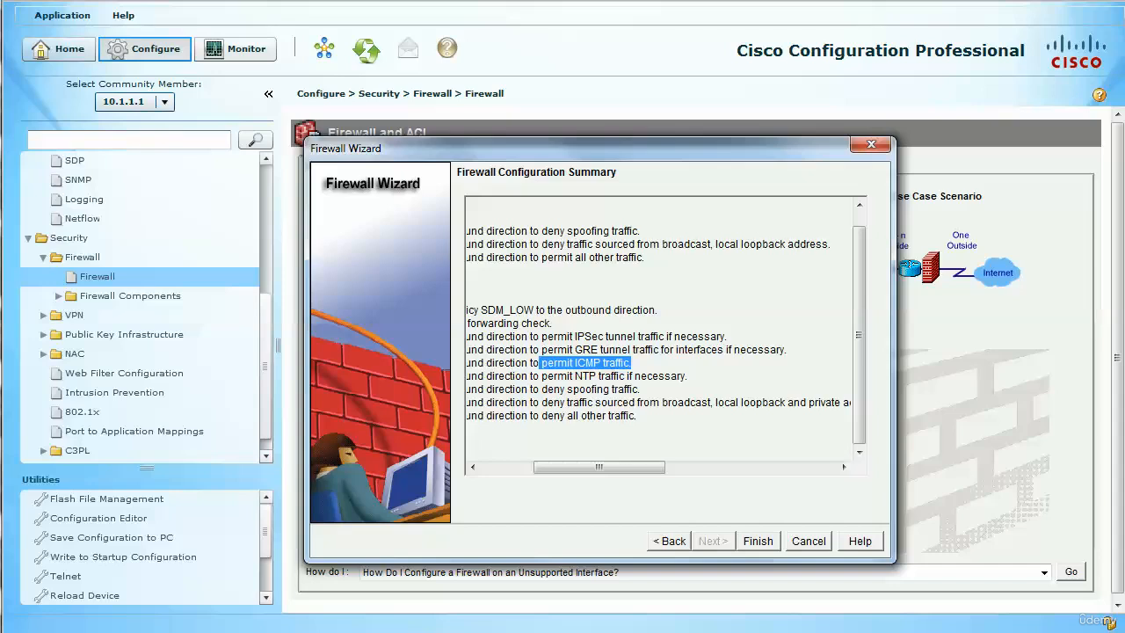
{"action": "left_click_drag", "start_coordinate": [688, 376], "coordinate": [541, 376]}
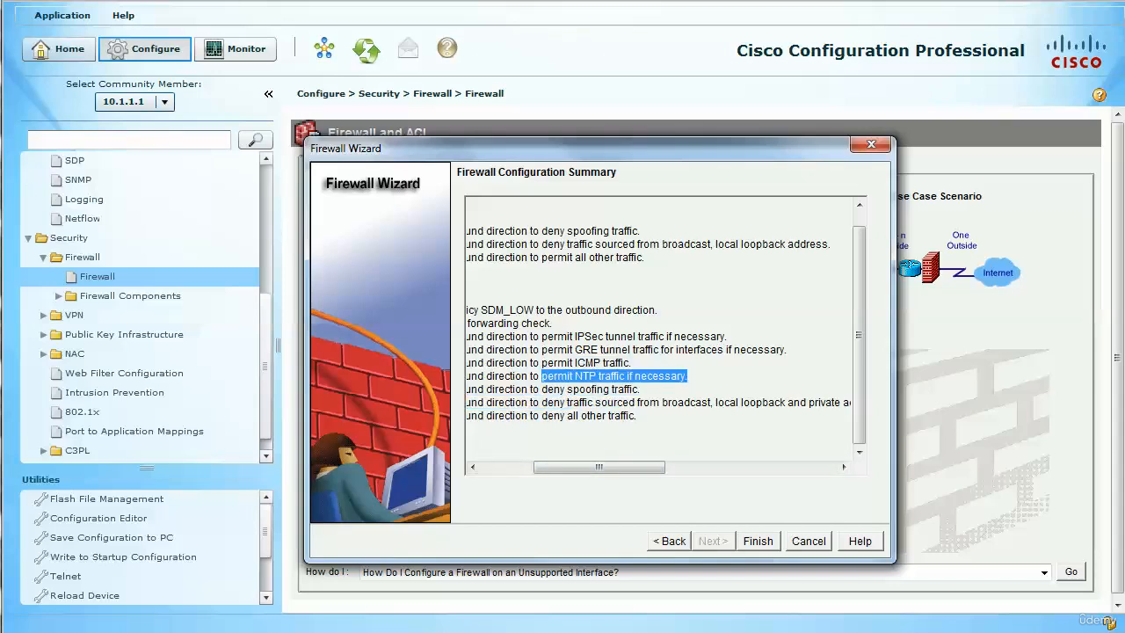
Review the outside interface's inbound deny rules for spoofing, broadcast, loopback and private addresses, and all other traffic.
{"action": "left_click_drag", "start_coordinate": [599, 467], "coordinate": [622, 468]}
{"action": "left_click_drag", "start_coordinate": [571, 414], "coordinate": [474, 389]}
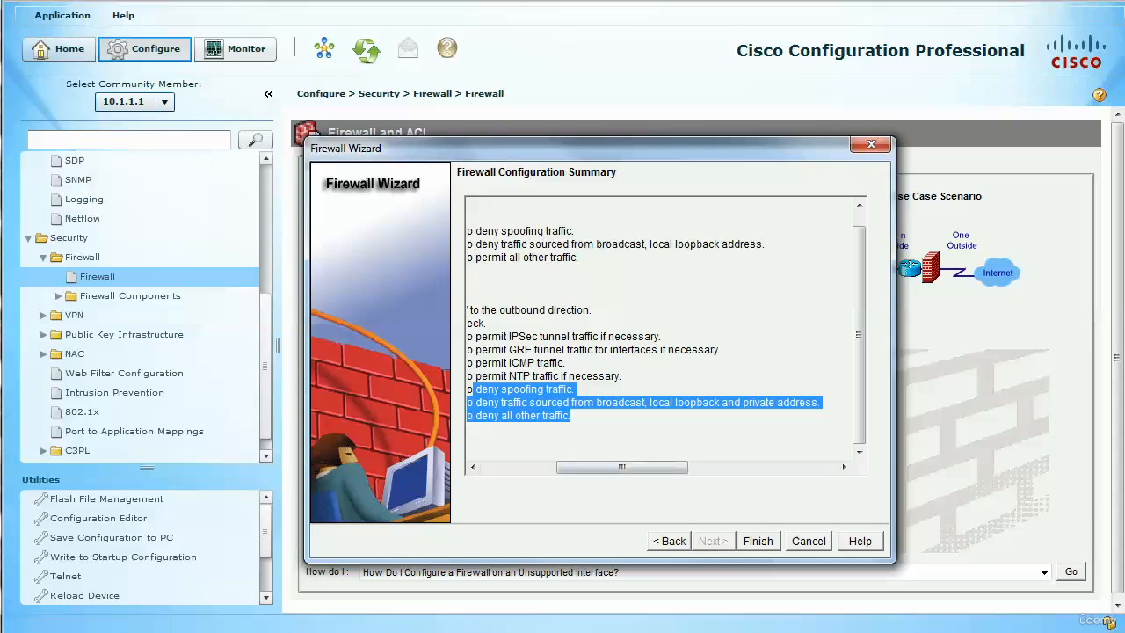
{"action": "left_click_drag", "start_coordinate": [622, 467], "coordinate": [547, 468]}
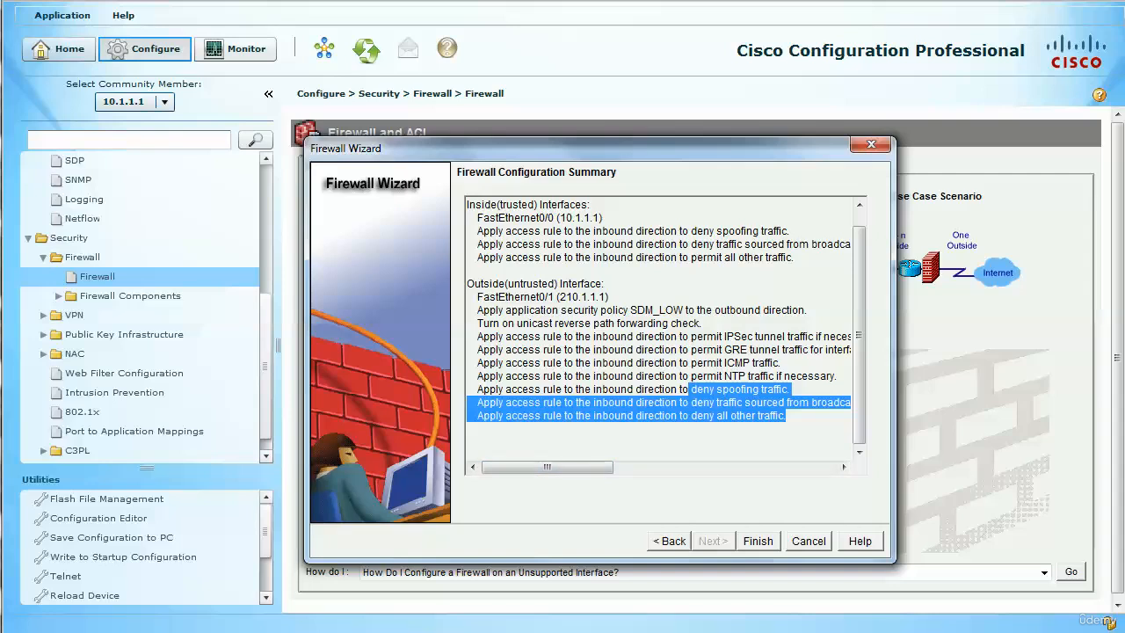
{"action": "left_click_drag", "start_coordinate": [787, 416], "coordinate": [763, 390]}
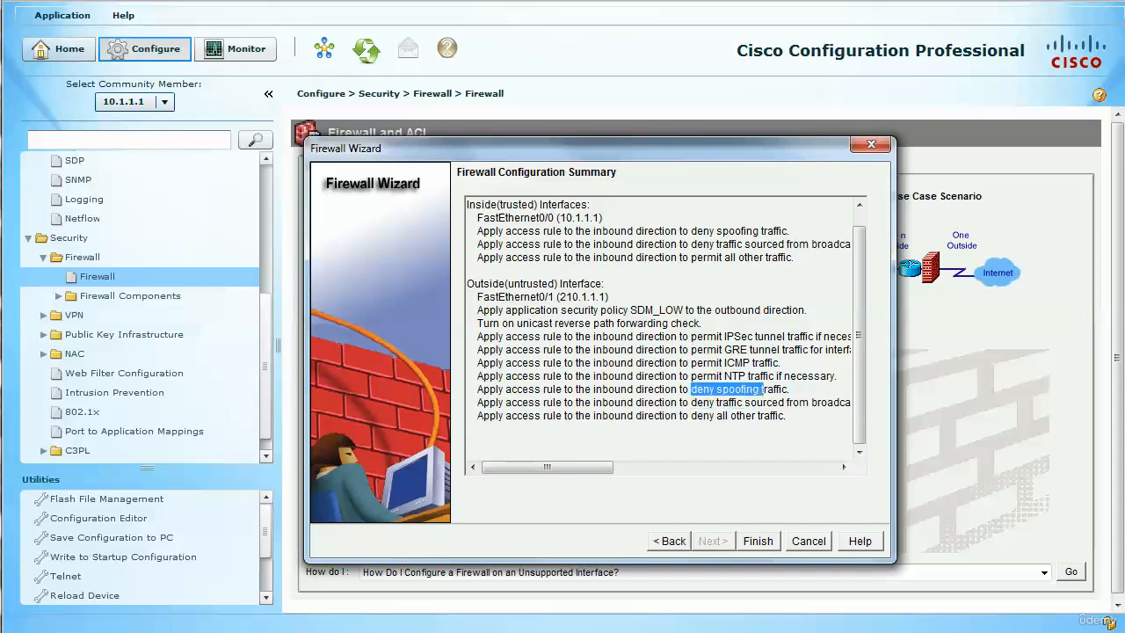
{"action": "left_click_drag", "start_coordinate": [691, 416], "coordinate": [786, 416]}
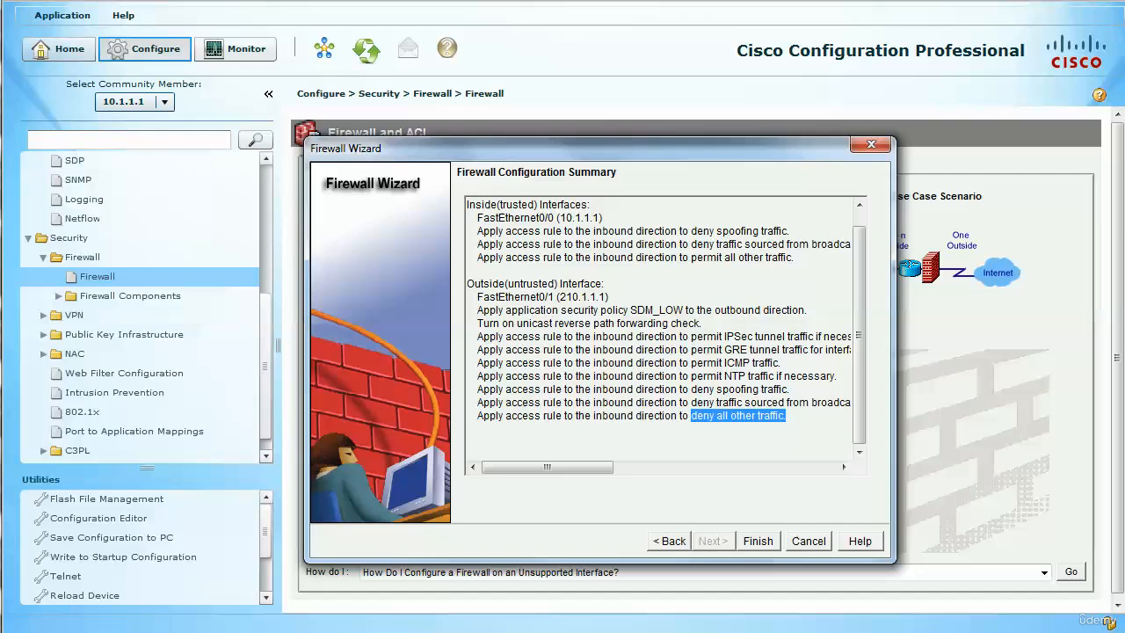
{"action": "left_click_drag", "start_coordinate": [562, 467], "coordinate": [632, 467]}
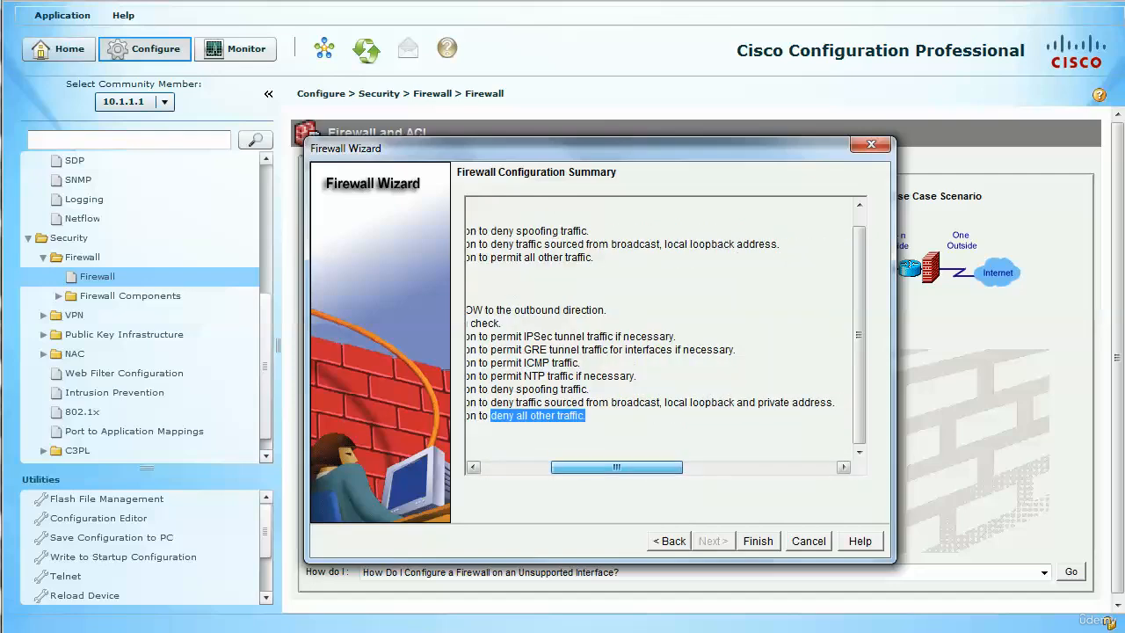
{"action": "left_click_drag", "start_coordinate": [632, 467], "coordinate": [564, 468]}
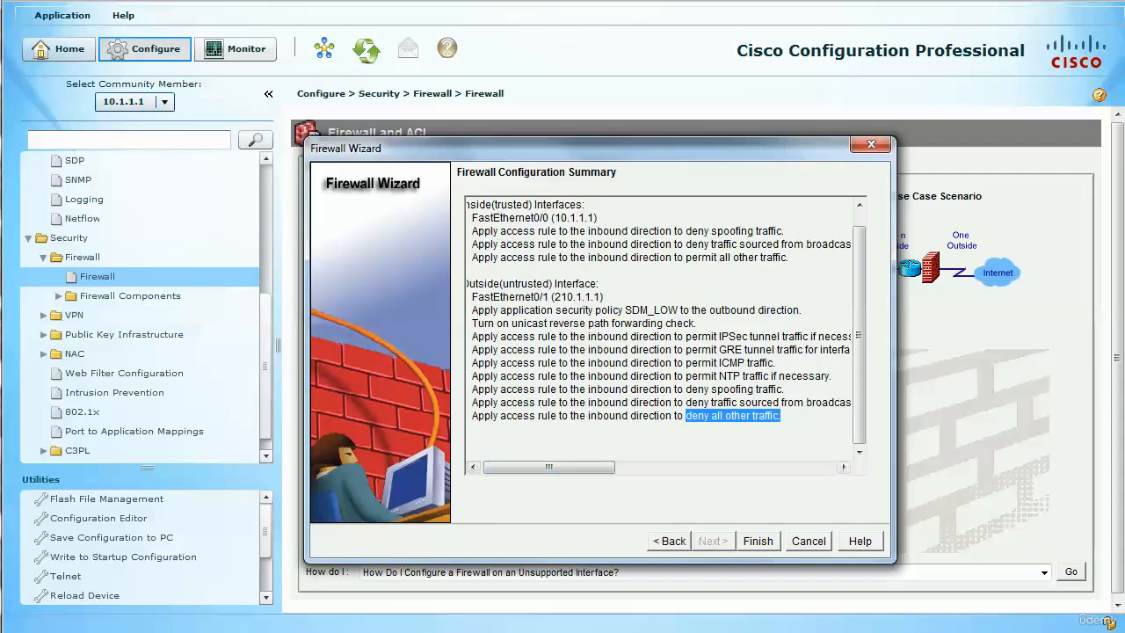
Finish the firewall wizard and review the preview of delivery commands through the FastEthernet0/1 and FastEthernet0/0 interface settings.
{"action": "left_click", "coordinate": [757, 541]}
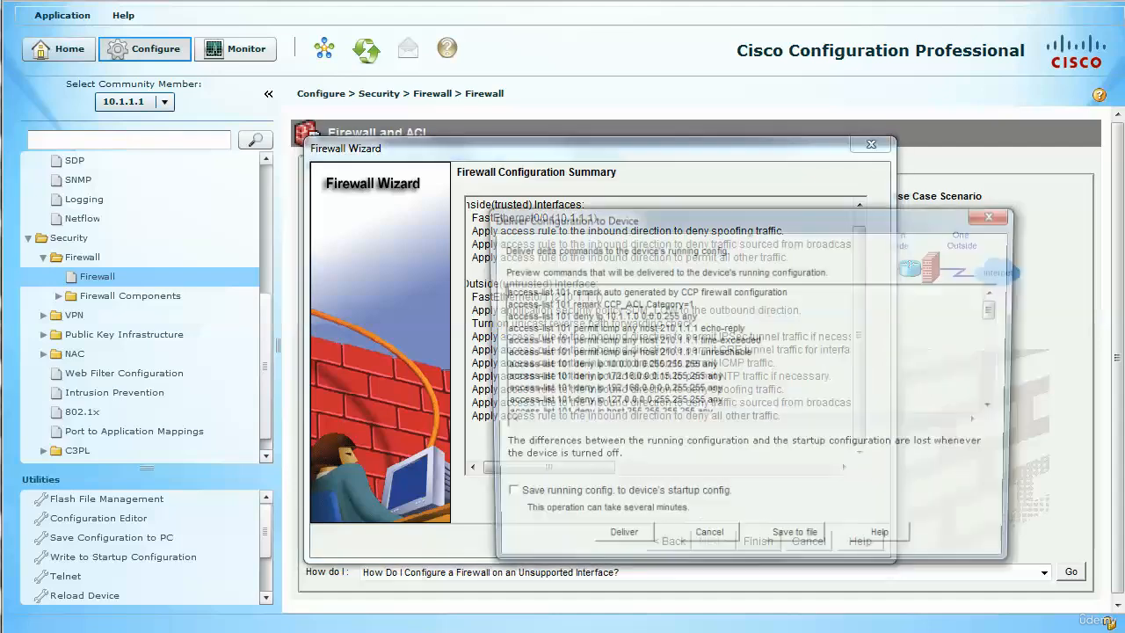
{"action": "left_click_drag", "start_coordinate": [747, 217], "coordinate": [574, 158]}
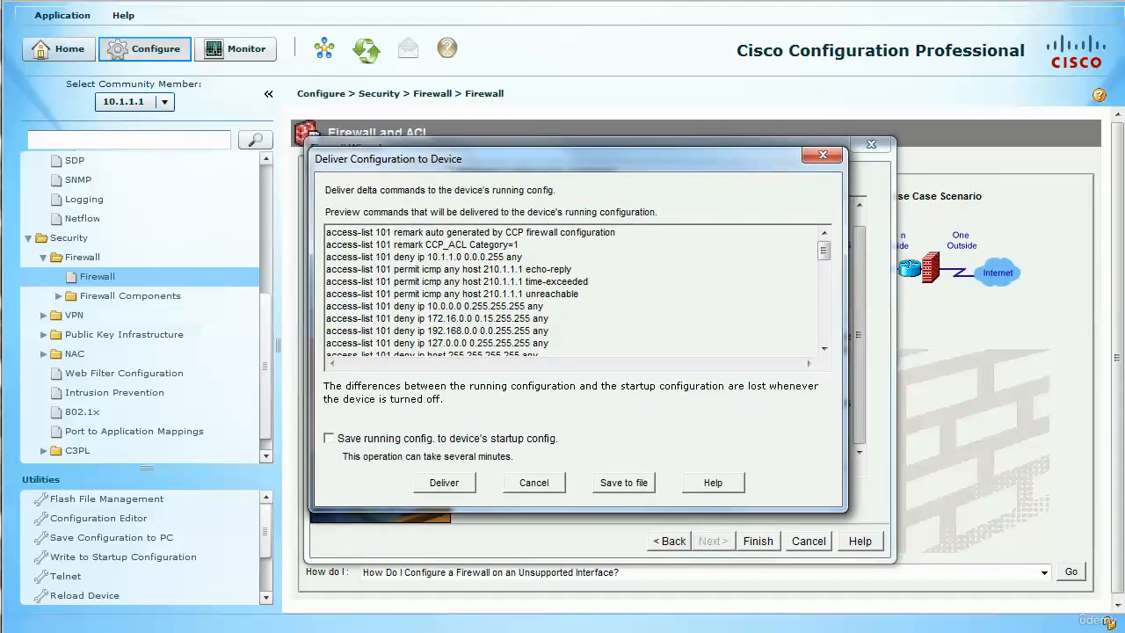
{"action": "mouse_move", "coordinate": [824, 251]}
{"action": "left_mouse_down"}
{"action": "mouse_move", "coordinate": [823, 332]}
{"action": "mouse_move", "coordinate": [823, 251]}
{"action": "left_mouse_up"}
{"action": "scroll", "coordinate": [571, 290], "scroll_direction": "down", "scroll_amount": 1}
{"action": "scroll", "coordinate": [575, 290], "scroll_direction": "down", "scroll_amount": 3}
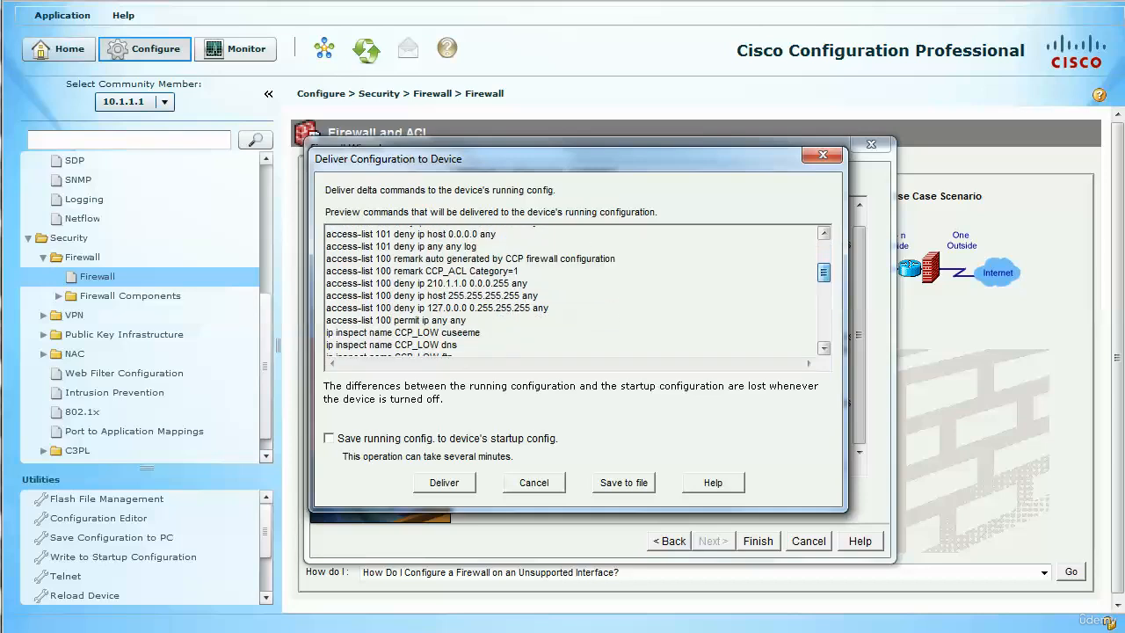
{"action": "scroll", "coordinate": [571, 290], "scroll_direction": "down", "scroll_amount": 8}
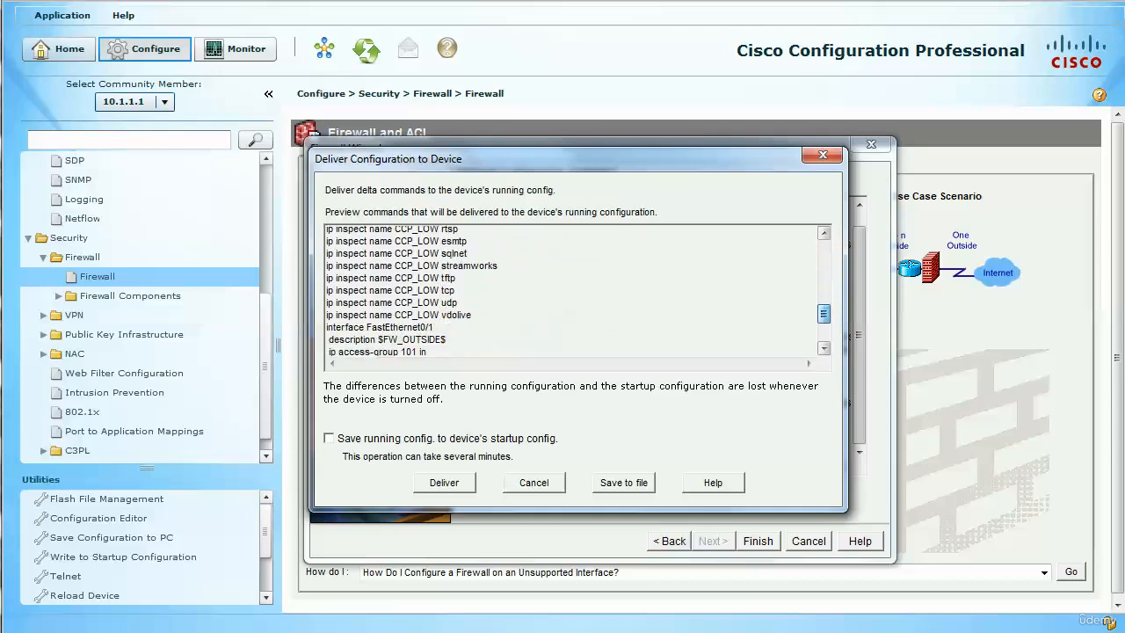
{"action": "scroll", "coordinate": [575, 289], "scroll_direction": "down", "scroll_amount": 2}
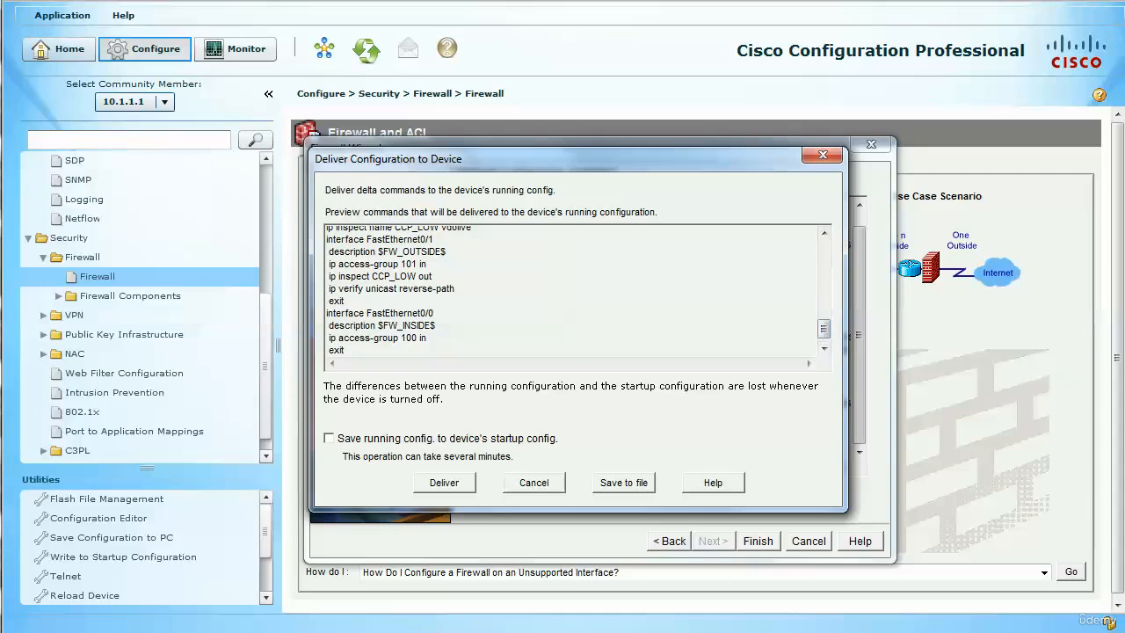
{"action": "left_click_drag", "start_coordinate": [346, 351], "coordinate": [325, 245]}
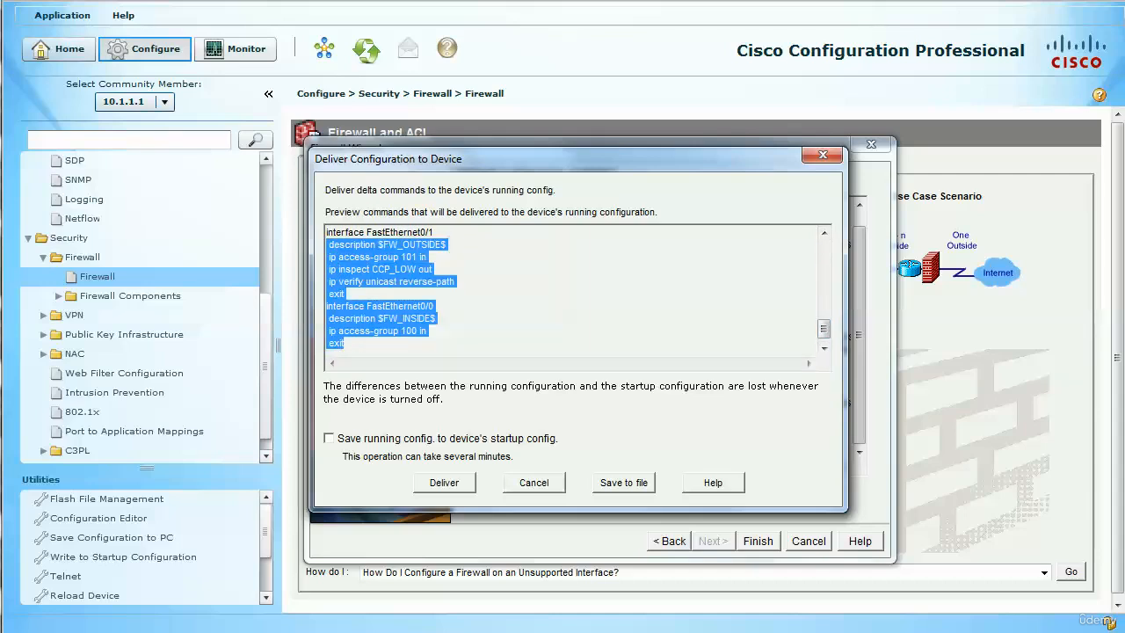
{"action": "left_click", "coordinate": [492, 303]}
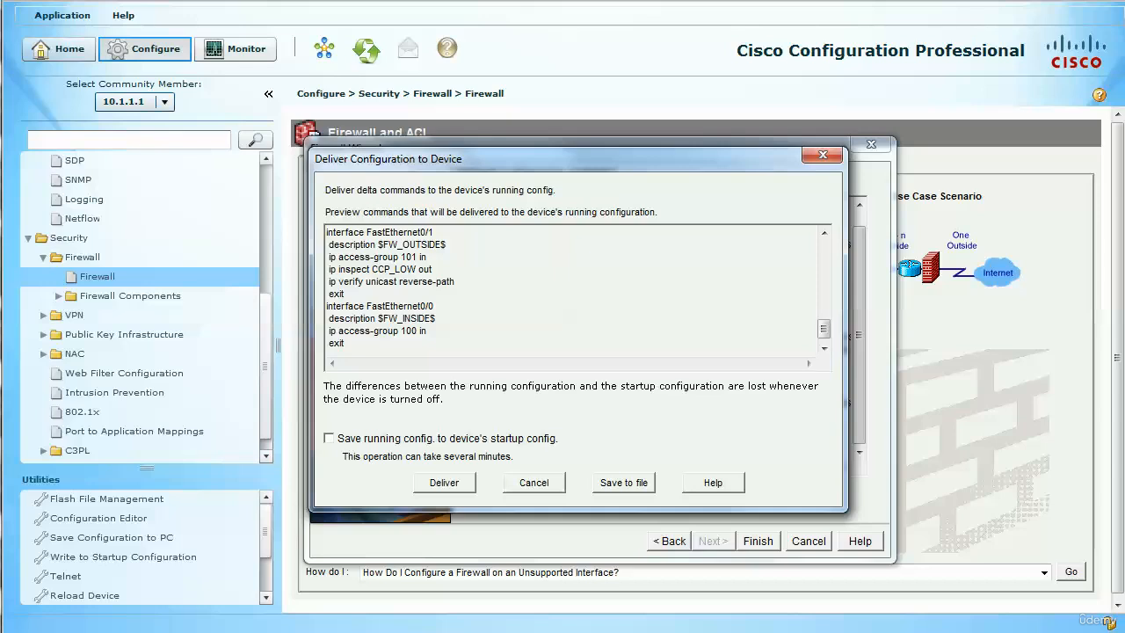
Enable saving the running config to the device's startup config, and open the option to save the commands to a file, then cancel it.
{"action": "left_click", "coordinate": [330, 437]}
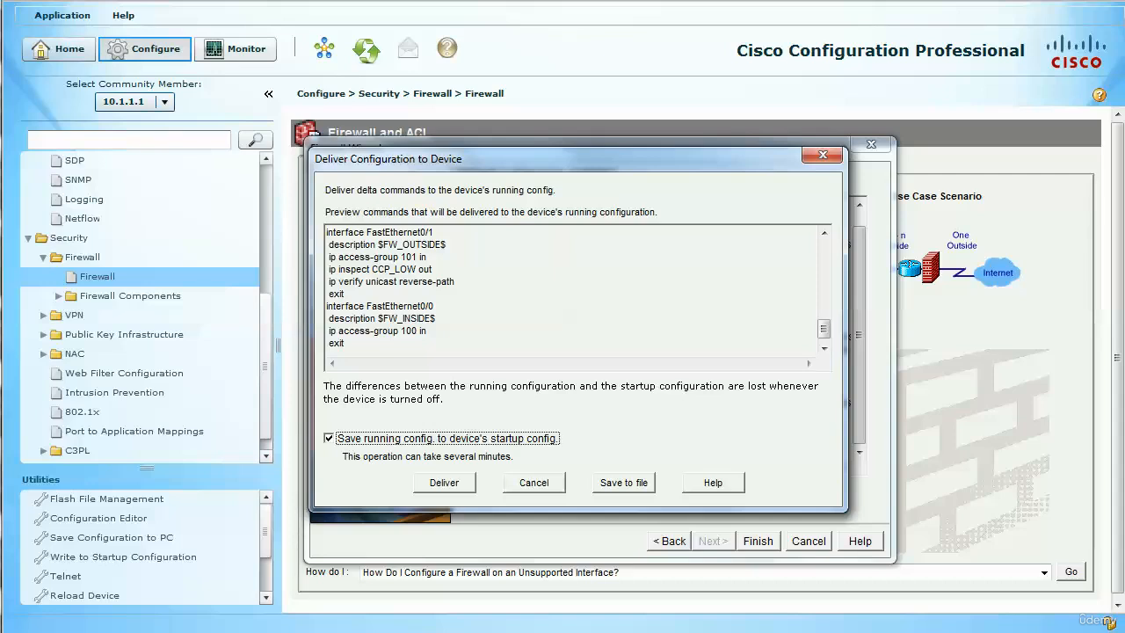
{"action": "key", "text": "Tab"}
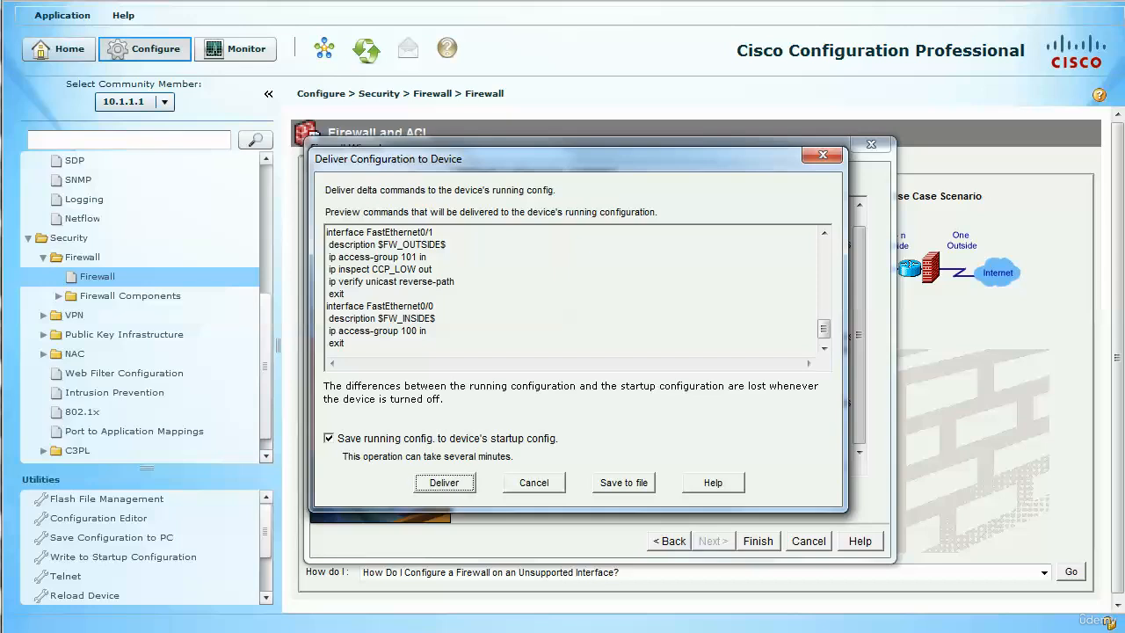
{"action": "left_click", "coordinate": [624, 482]}
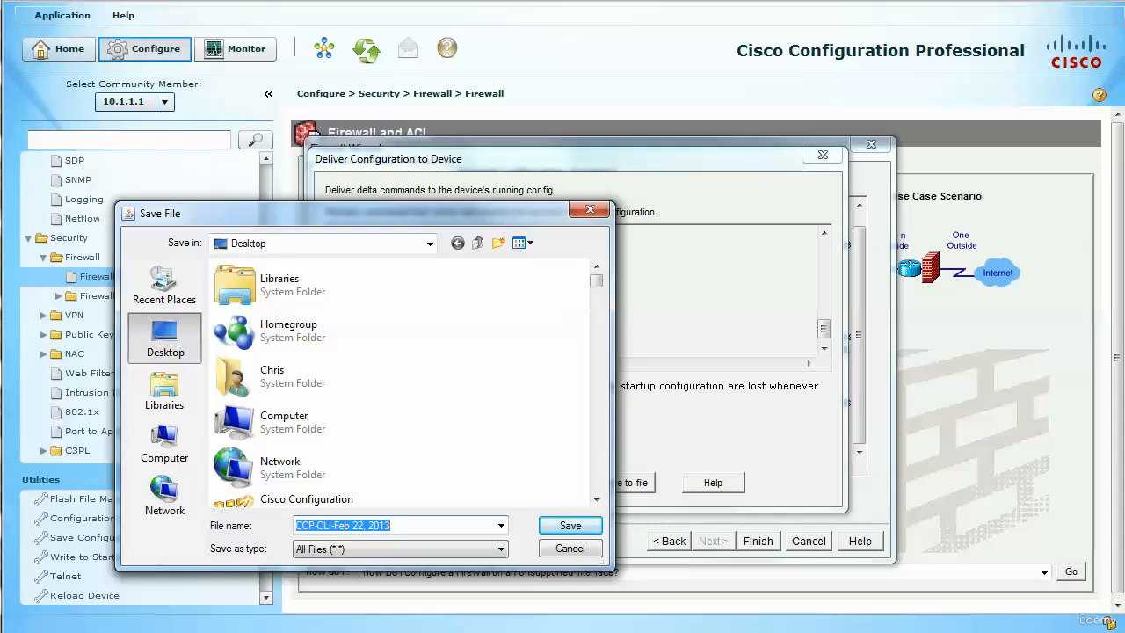
{"action": "left_click", "coordinate": [590, 210]}
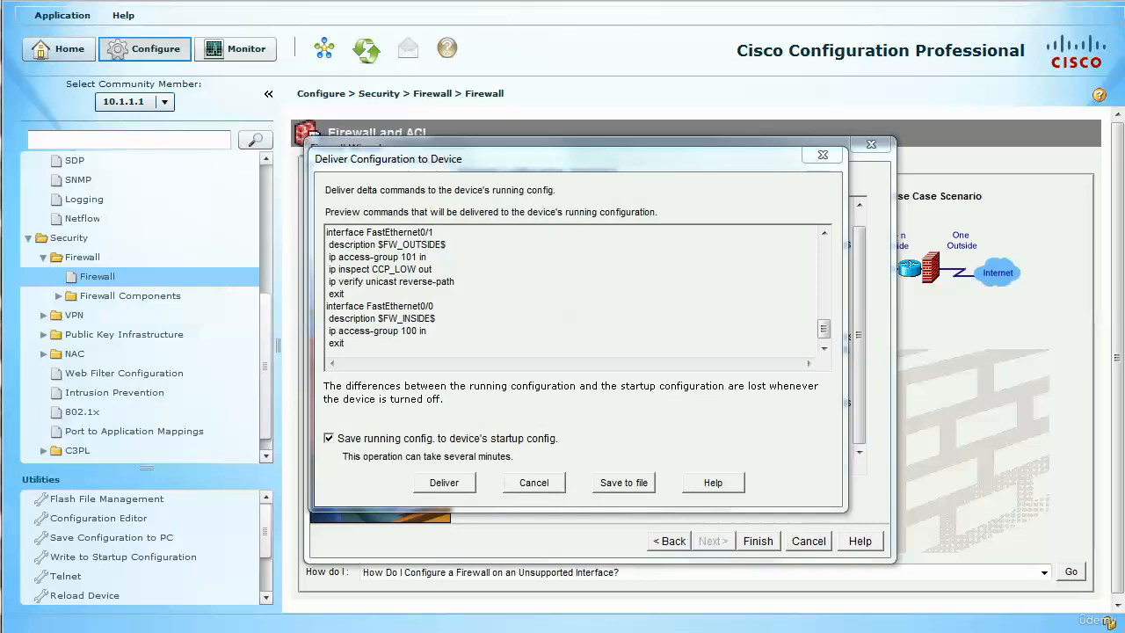
Deliver the firewall configuration to the router and acknowledge the delivery status and completion messages.
{"action": "left_click", "coordinate": [445, 483]}
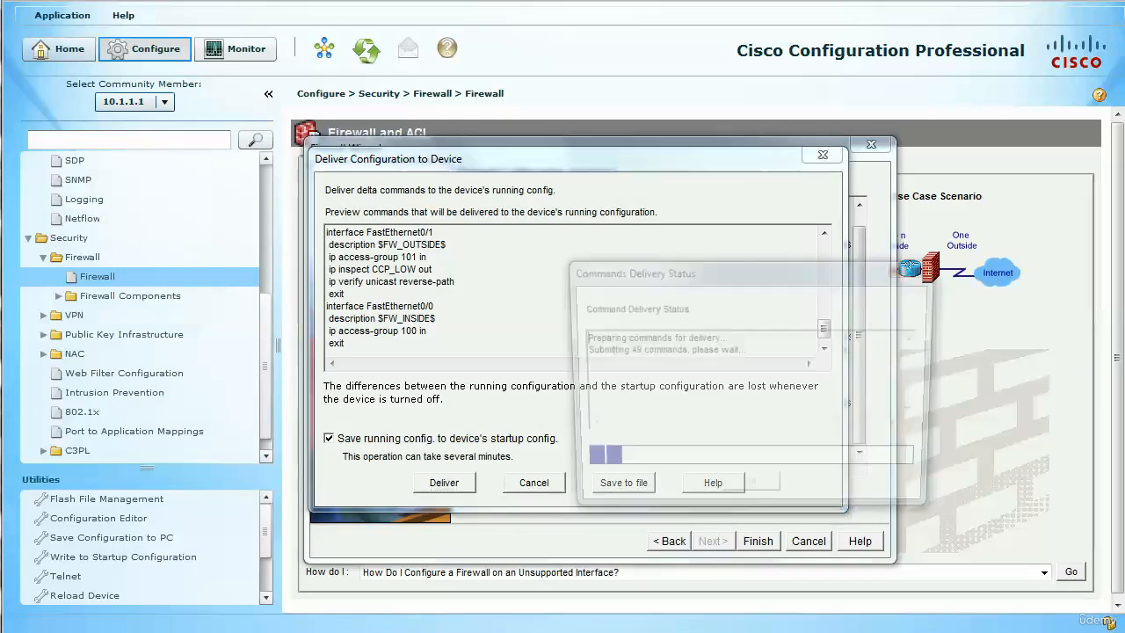
{"action": "left_click_drag", "start_coordinate": [720, 269], "coordinate": [535, 170]}
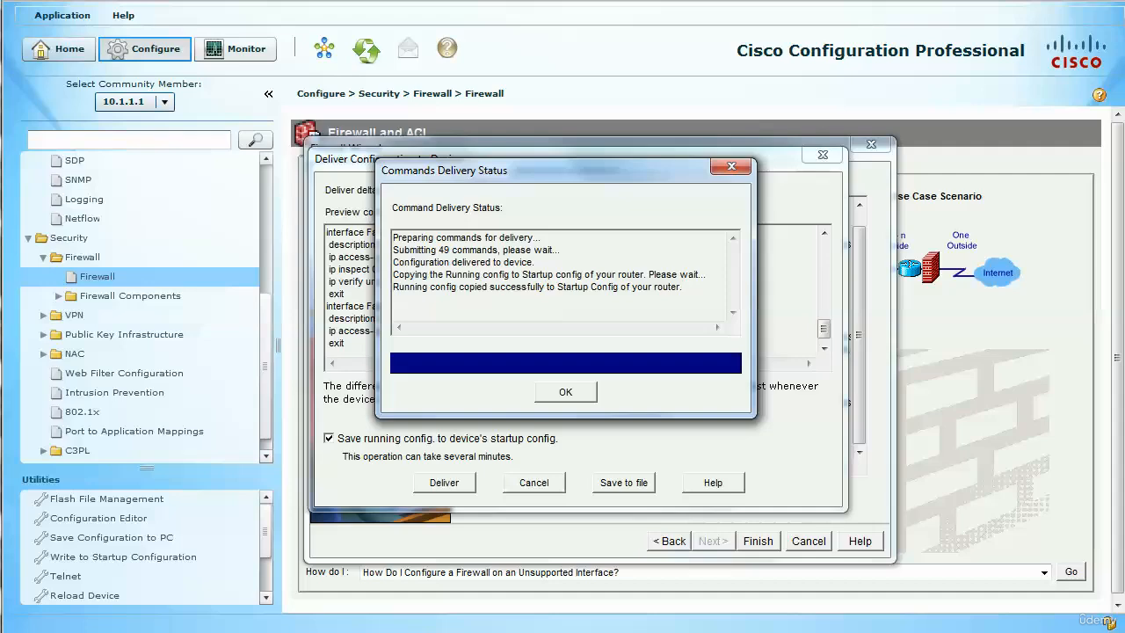
{"action": "key", "text": "Return"}
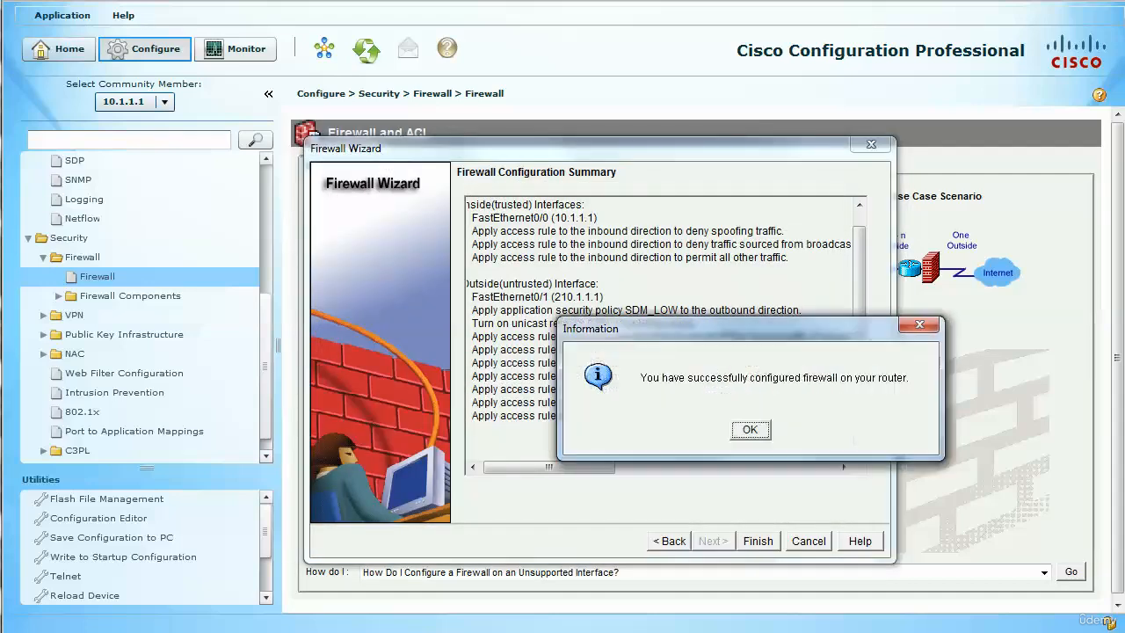
{"action": "left_click_drag", "start_coordinate": [722, 328], "coordinate": [566, 226]}
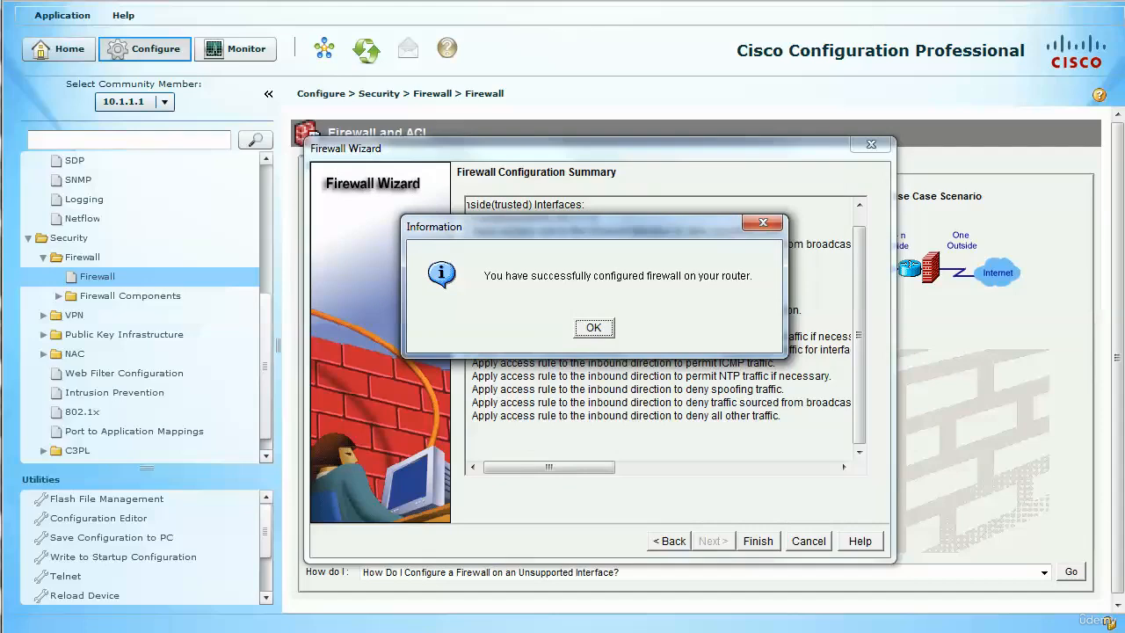
{"action": "key", "text": "Return"}
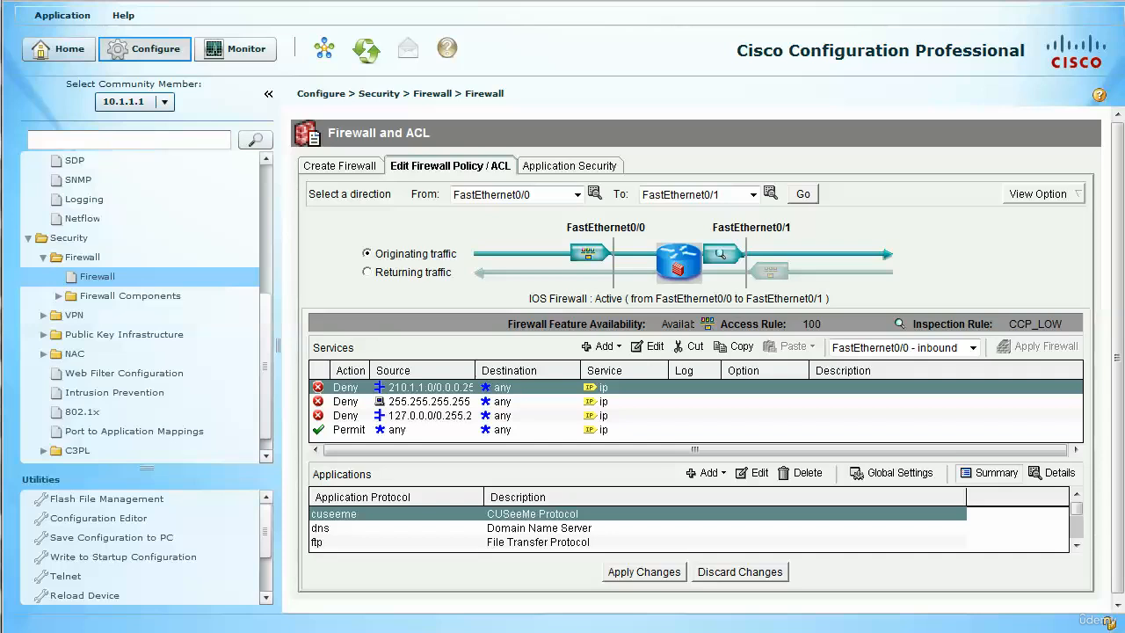
Widen the Source column of the services list and compare the access rules for originating and returning traffic.
{"action": "left_click", "coordinate": [429, 402]}
{"action": "left_click_drag", "start_coordinate": [476, 369], "coordinate": [510, 370]}
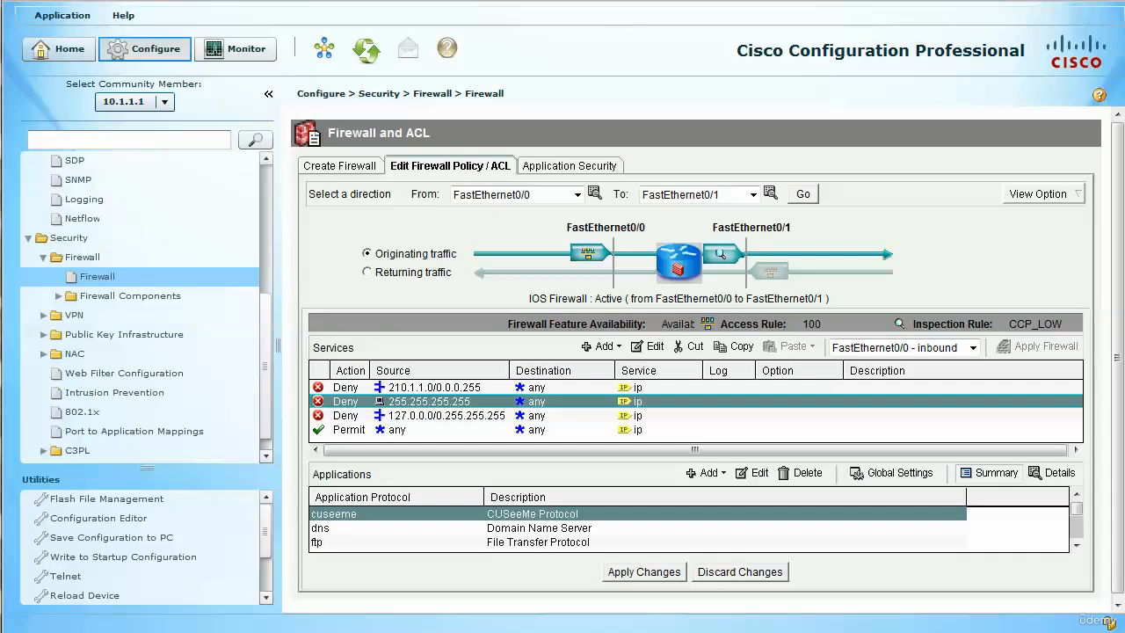
{"action": "left_click", "coordinate": [367, 272]}
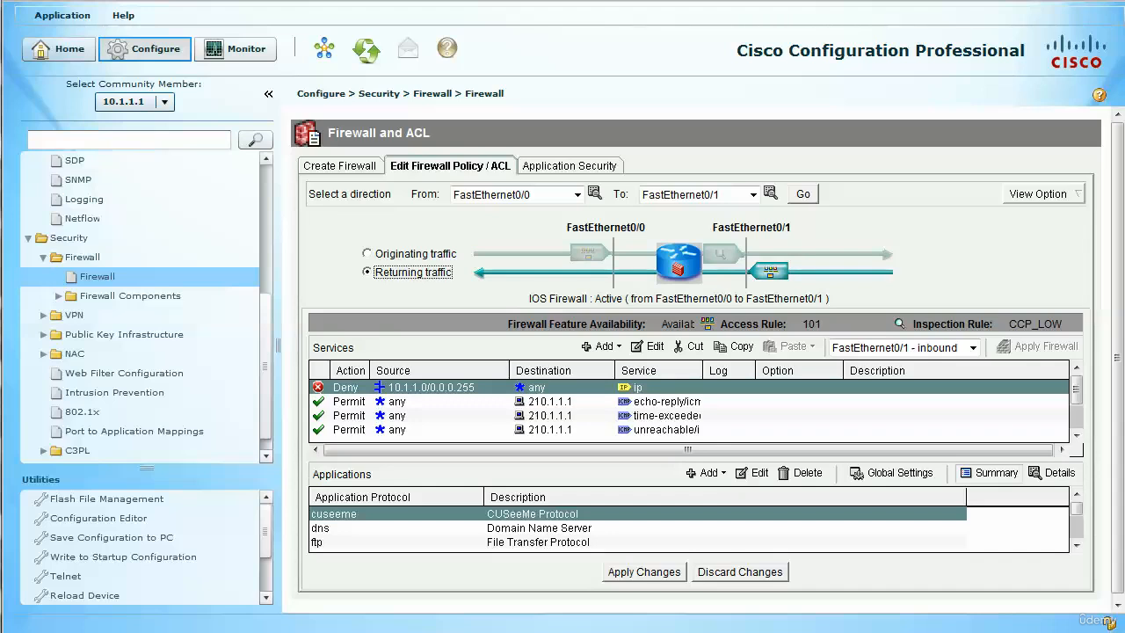
{"action": "left_click", "coordinate": [367, 253]}
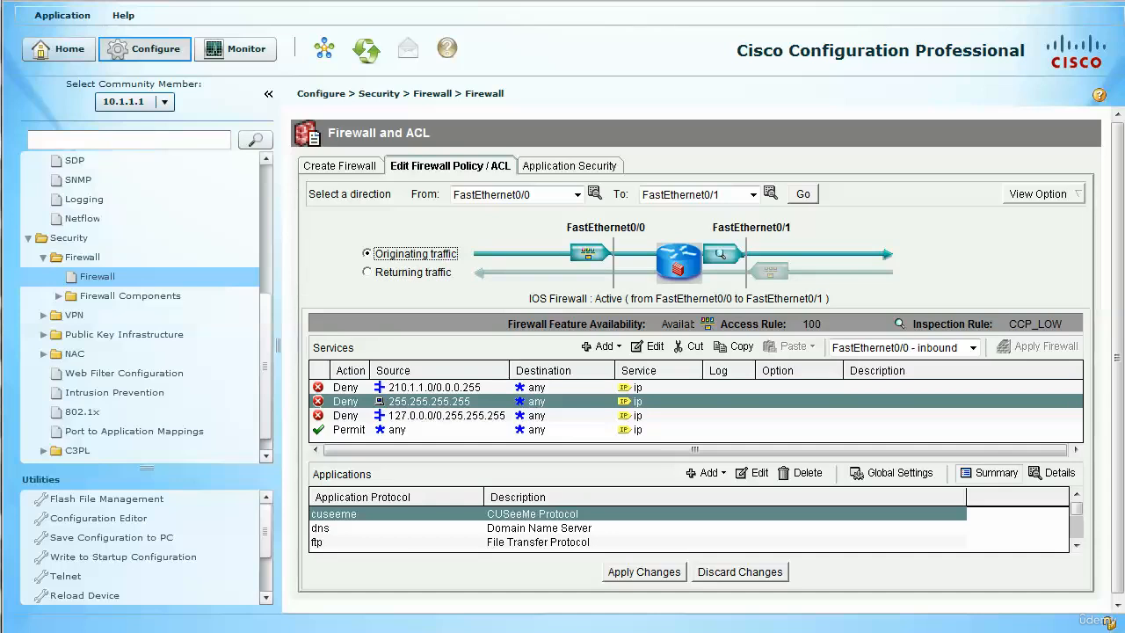
Examine each deny and permit entry in the FastEthernet0/0 inbound access rule for originating traffic.
{"action": "left_click", "coordinate": [434, 387]}
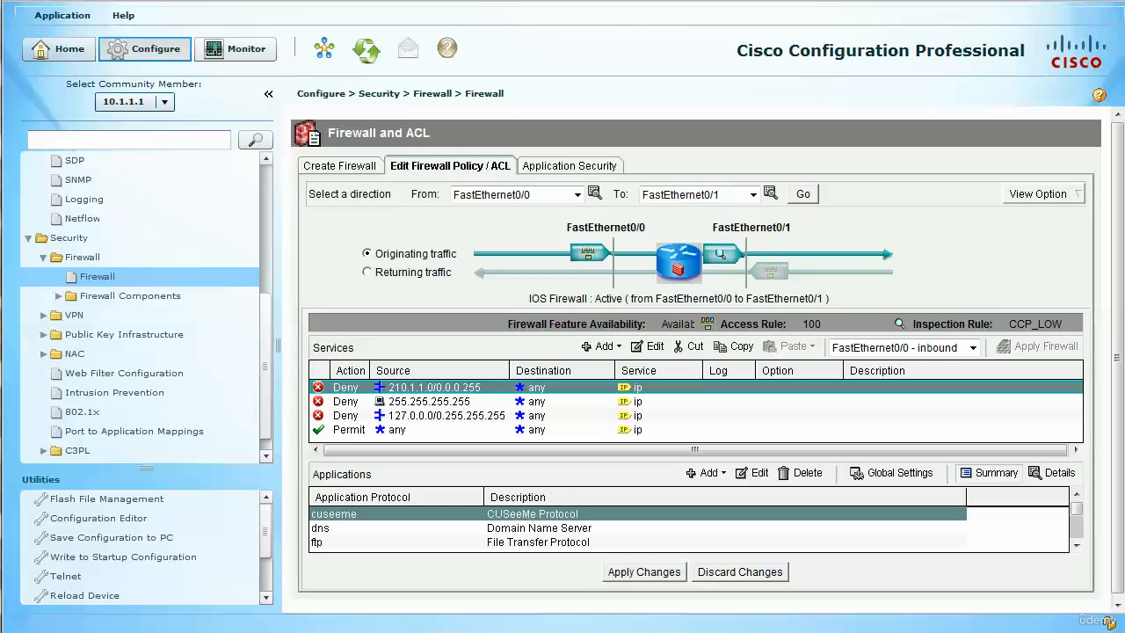
{"action": "left_click", "coordinate": [430, 401]}
{"action": "left_click", "coordinate": [447, 416]}
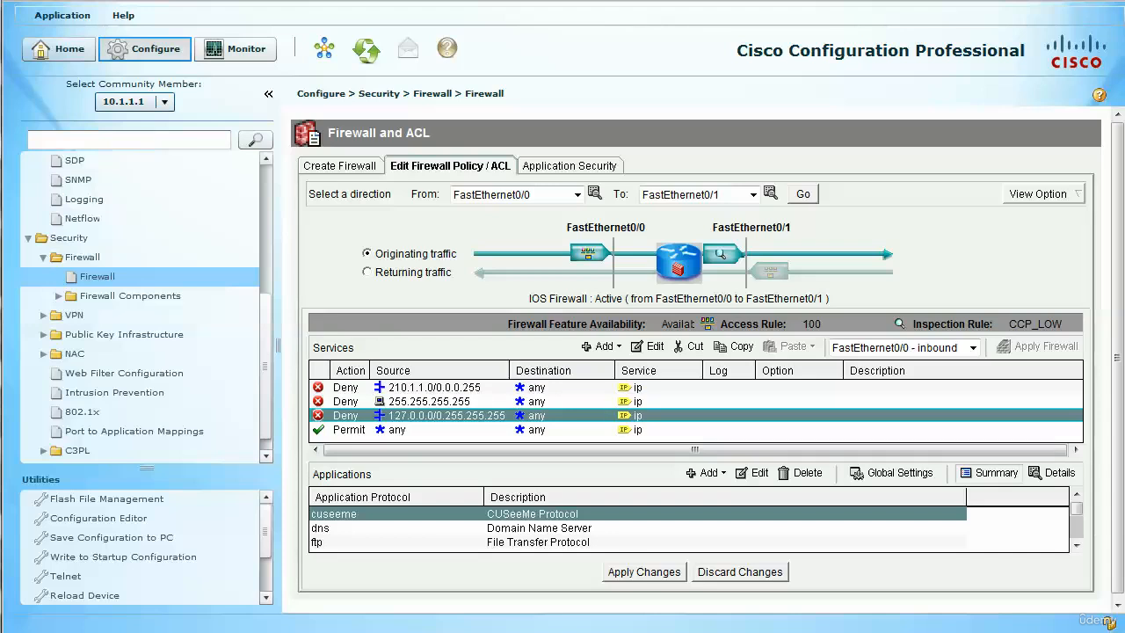
{"action": "left_click", "coordinate": [434, 388]}
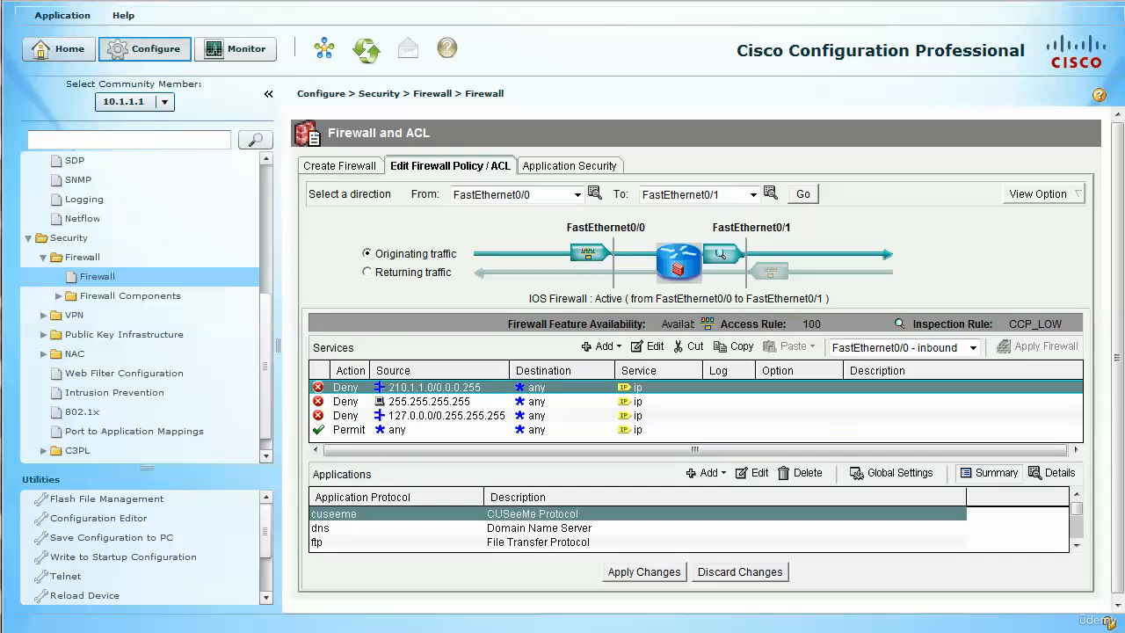
{"action": "left_click", "coordinate": [434, 429]}
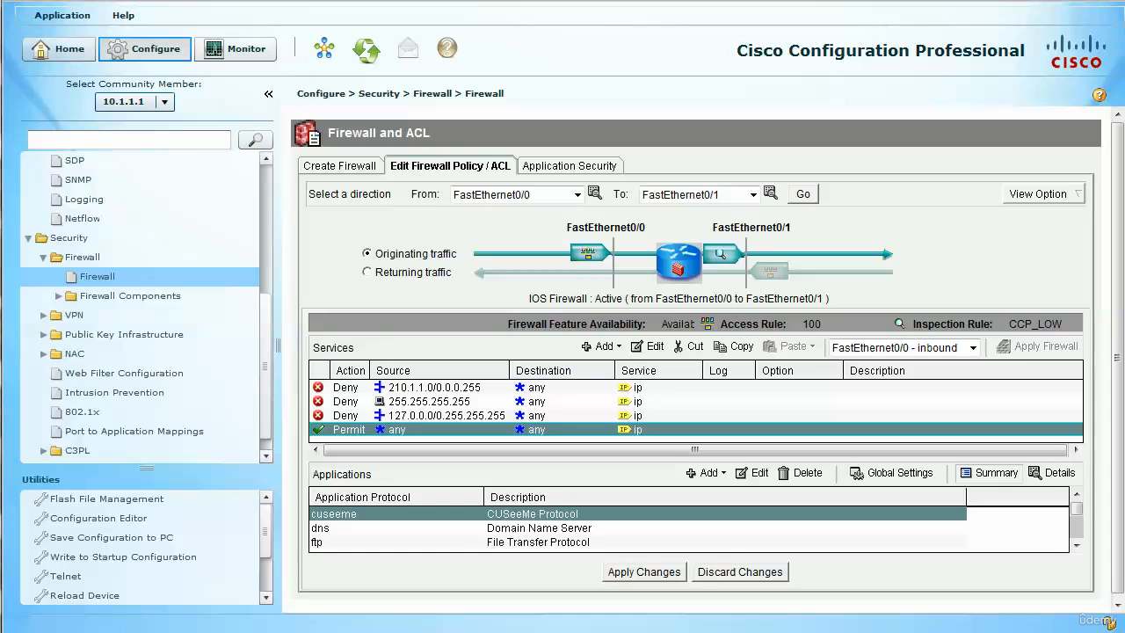
{"action": "left_click", "coordinate": [434, 387]}
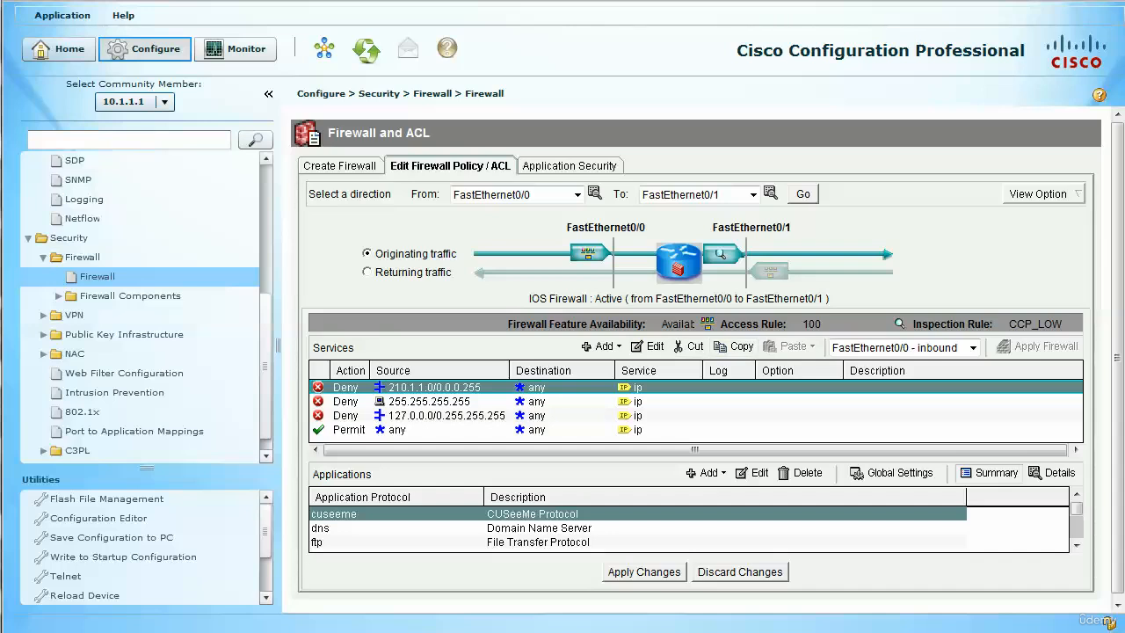
Start a new extended rule entry inserted before the deny entry for source 210.1.1.0/0.0.0.255.
{"action": "left_click", "coordinate": [429, 402]}
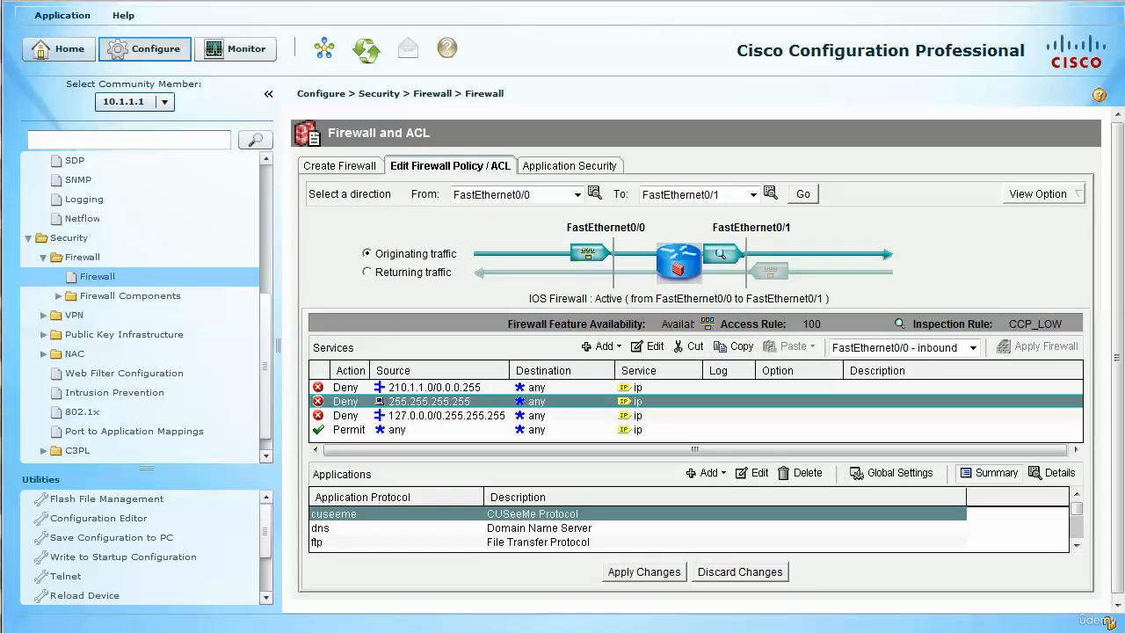
{"action": "left_click", "coordinate": [457, 387]}
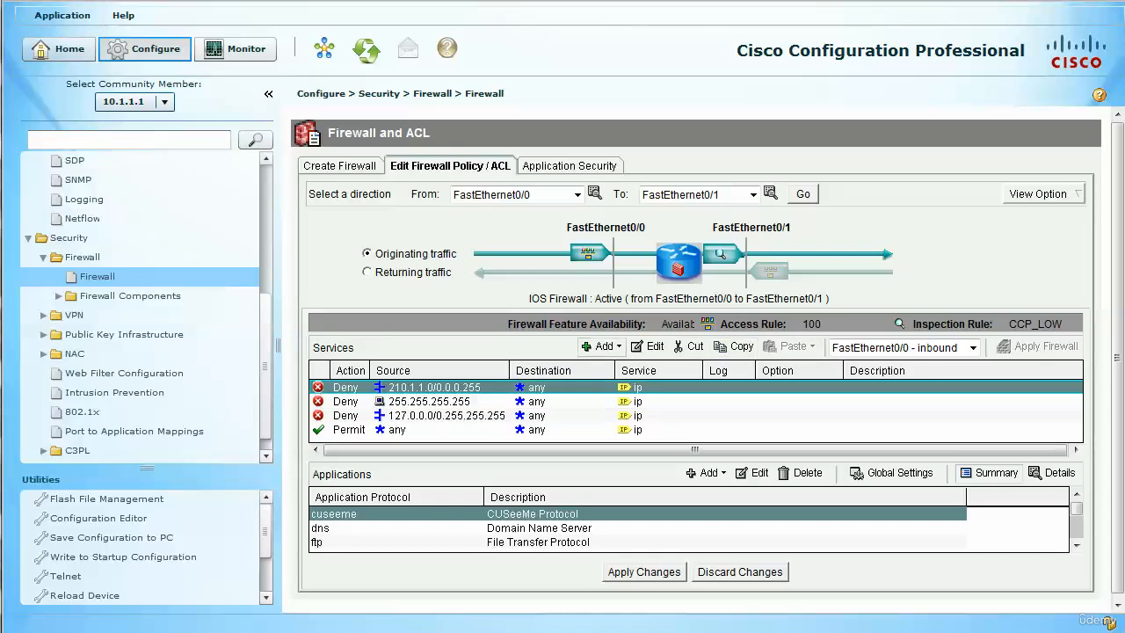
{"action": "left_click", "coordinate": [601, 346]}
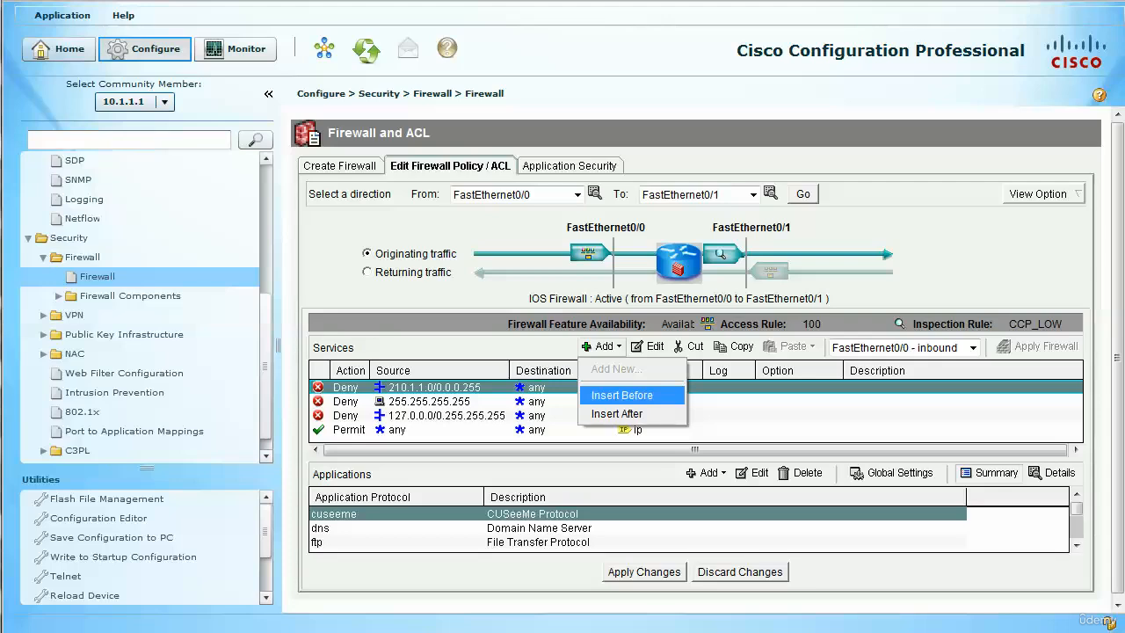
{"action": "left_click", "coordinate": [622, 396]}
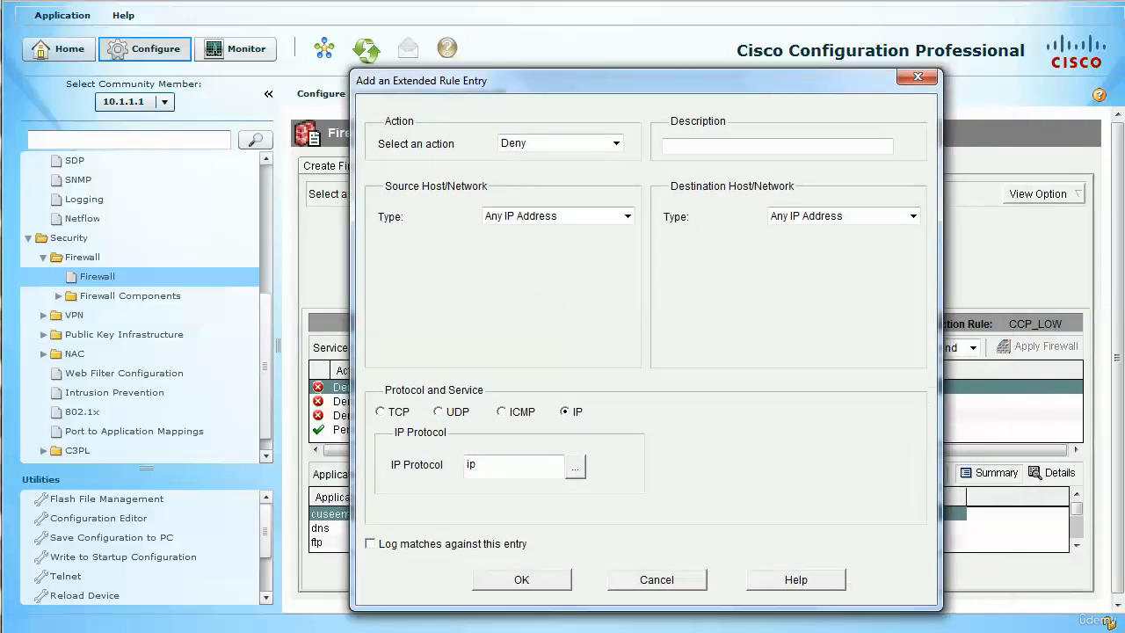
Set the new entry's action to Deny and its description to "Deny Network 1.1.1.1 For Lab Example".
{"action": "left_click", "coordinate": [616, 143]}
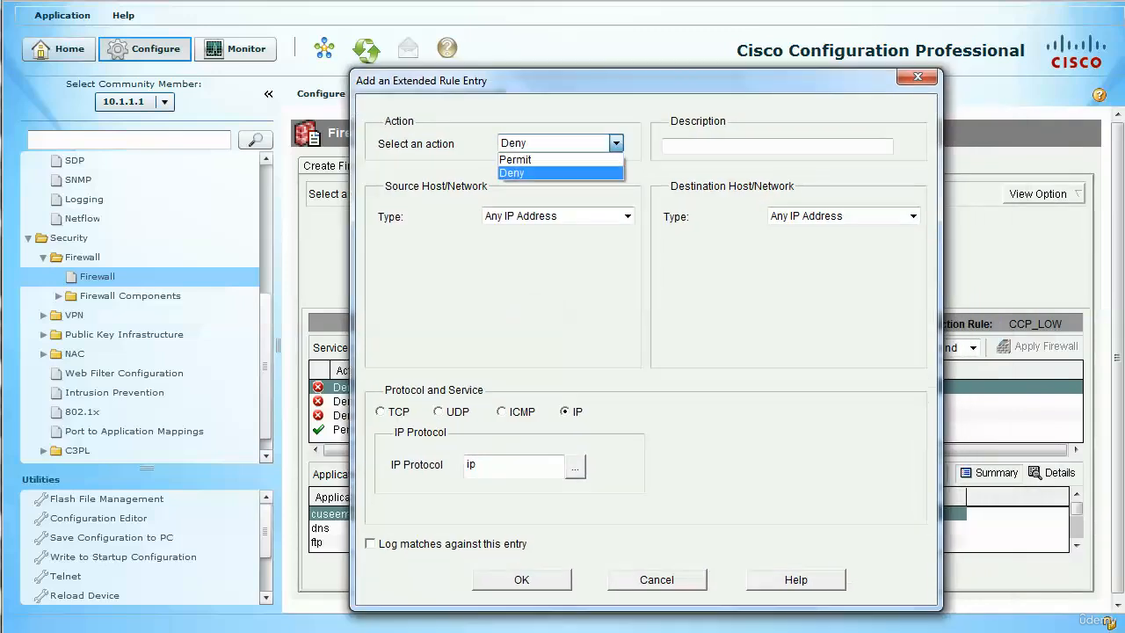
{"action": "left_click", "coordinate": [562, 160]}
{"action": "left_click", "coordinate": [616, 144]}
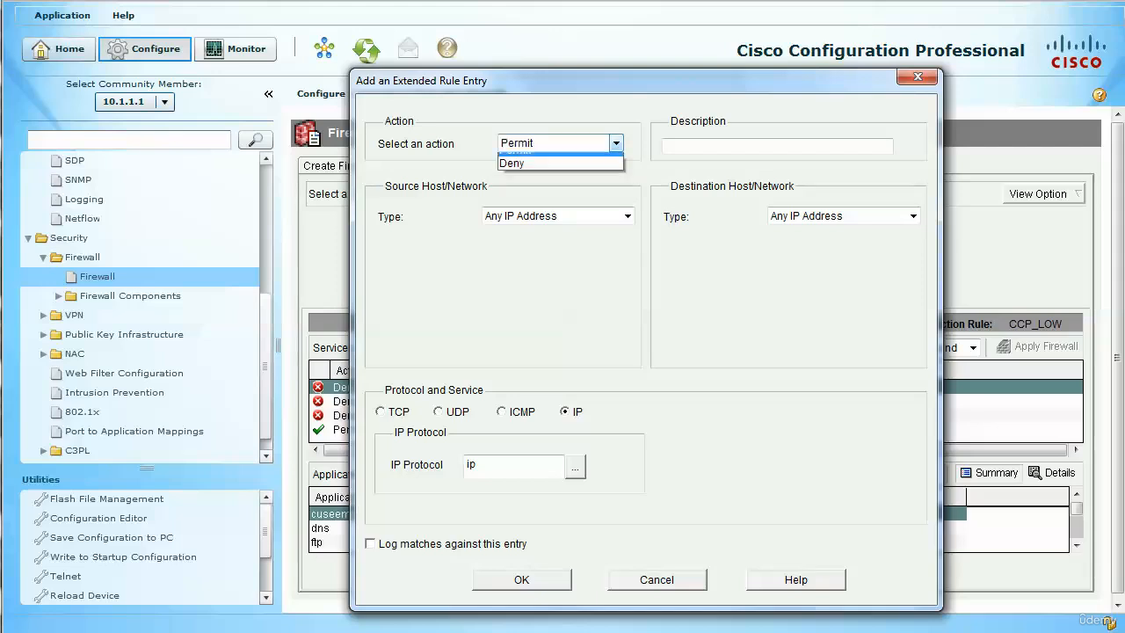
{"action": "left_click", "coordinate": [560, 173]}
{"action": "left_click", "coordinate": [756, 147]}
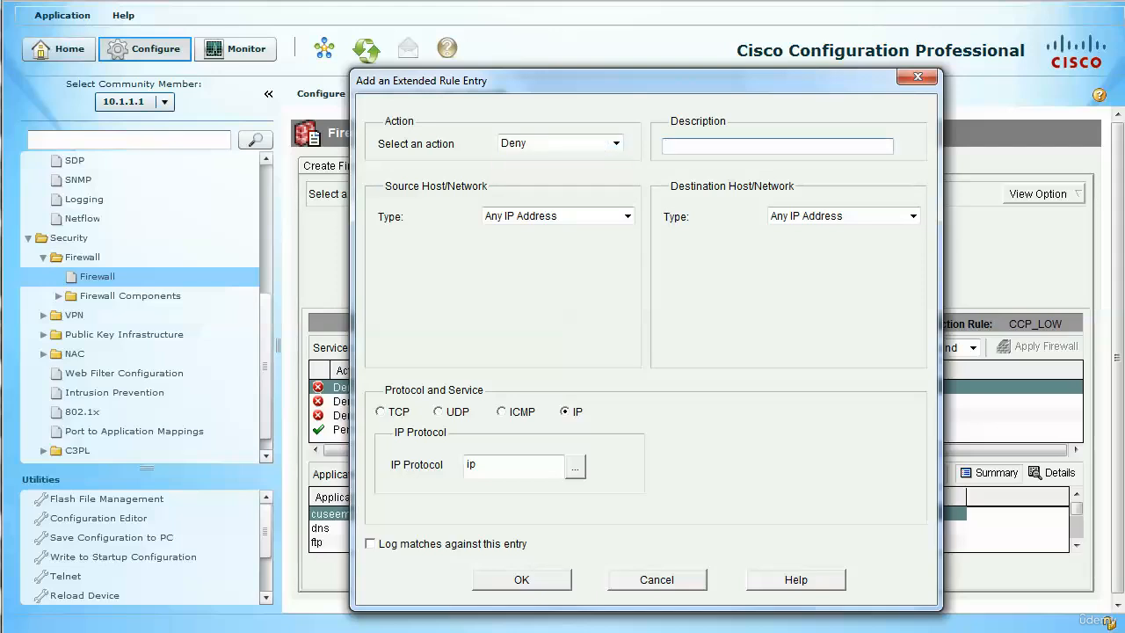
{"action": "type", "text": "Deny Network 1.1.1.1 For Lab Example"}
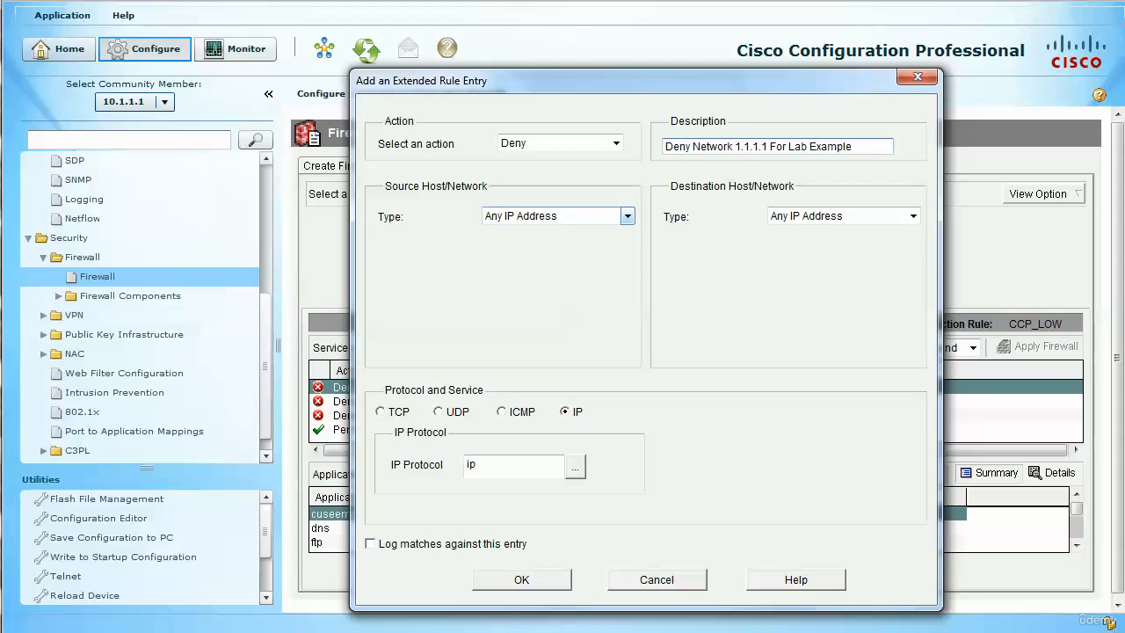
Set the entry's source type to A Host Name or IP Address and enter 1.1.1.1 as the host.
{"action": "left_click", "coordinate": [627, 216]}
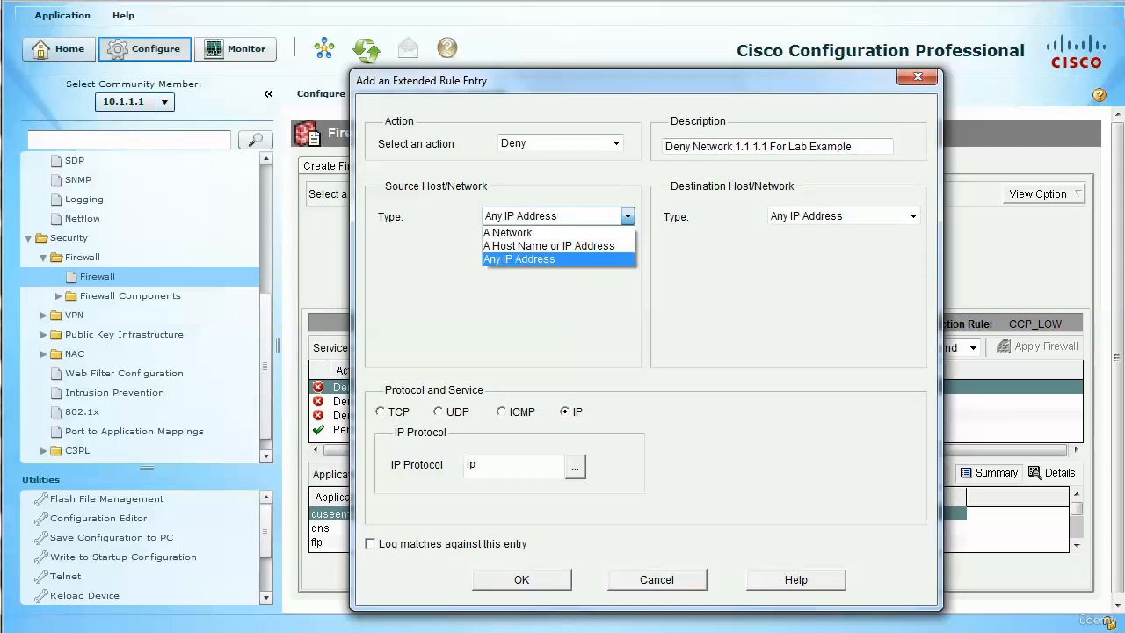
{"action": "left_click", "coordinate": [508, 233]}
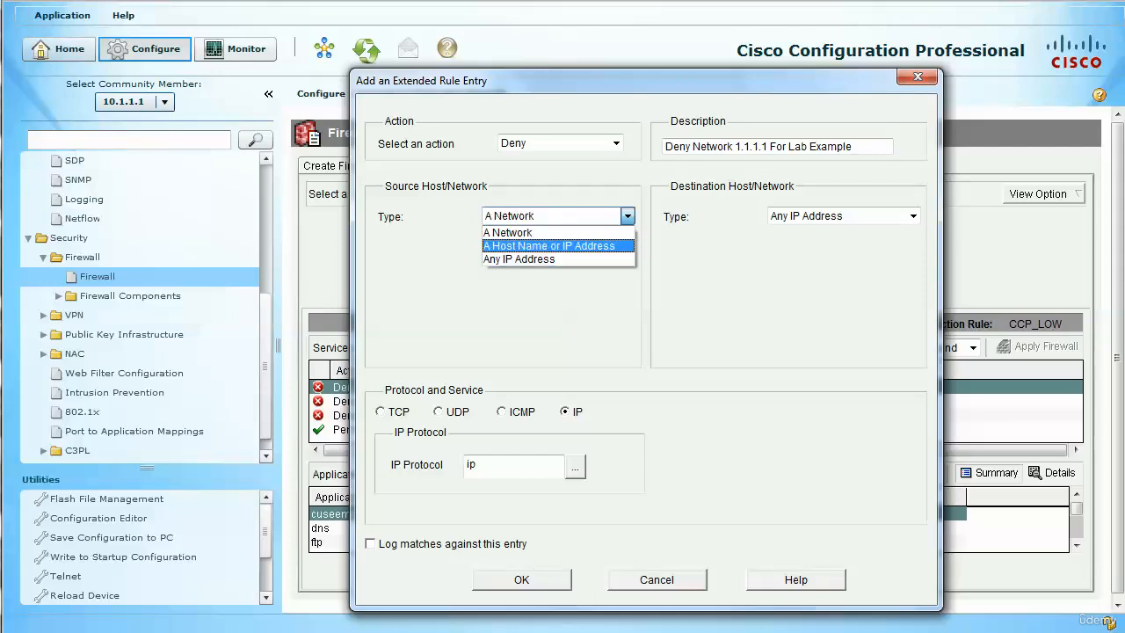
{"action": "left_click", "coordinate": [549, 246]}
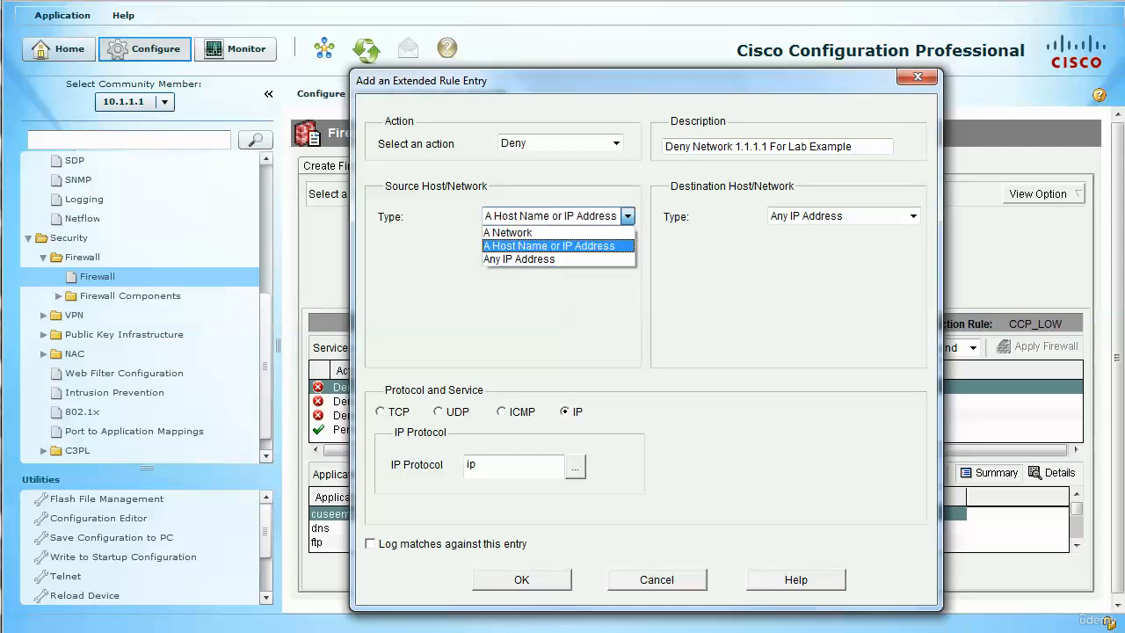
{"action": "left_click", "coordinate": [558, 250]}
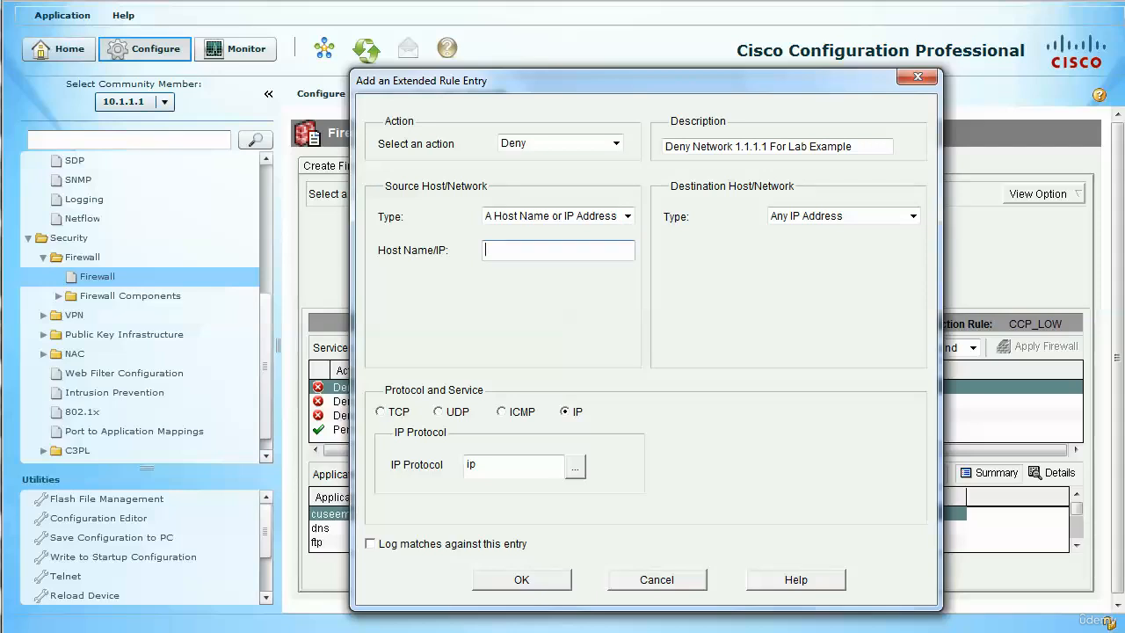
{"action": "left_click", "coordinate": [628, 215]}
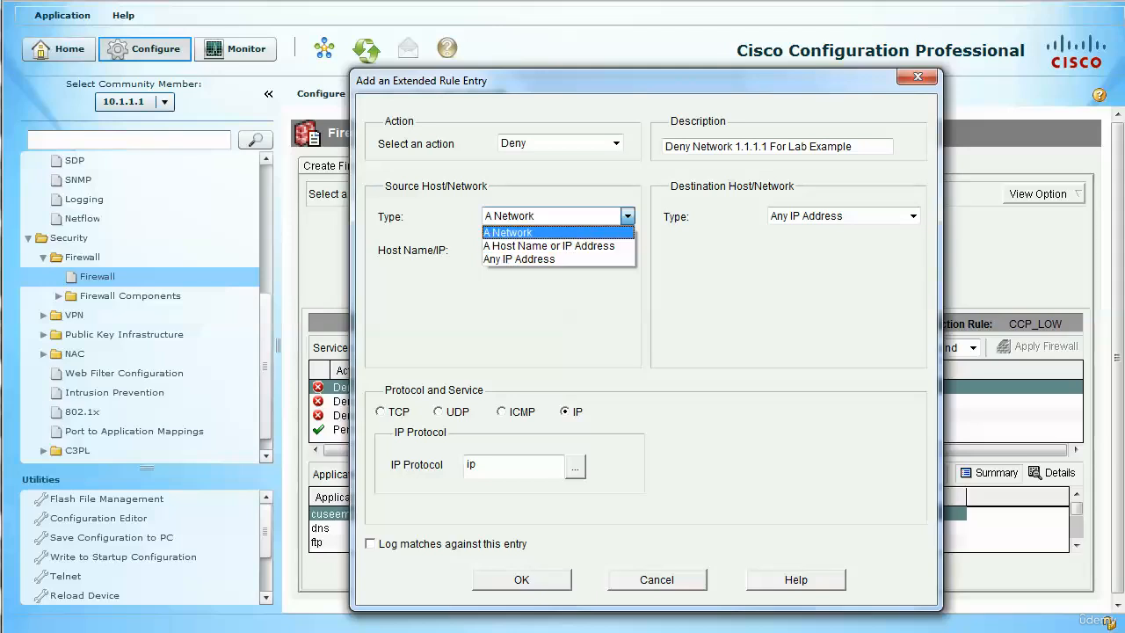
{"action": "left_click", "coordinate": [549, 246]}
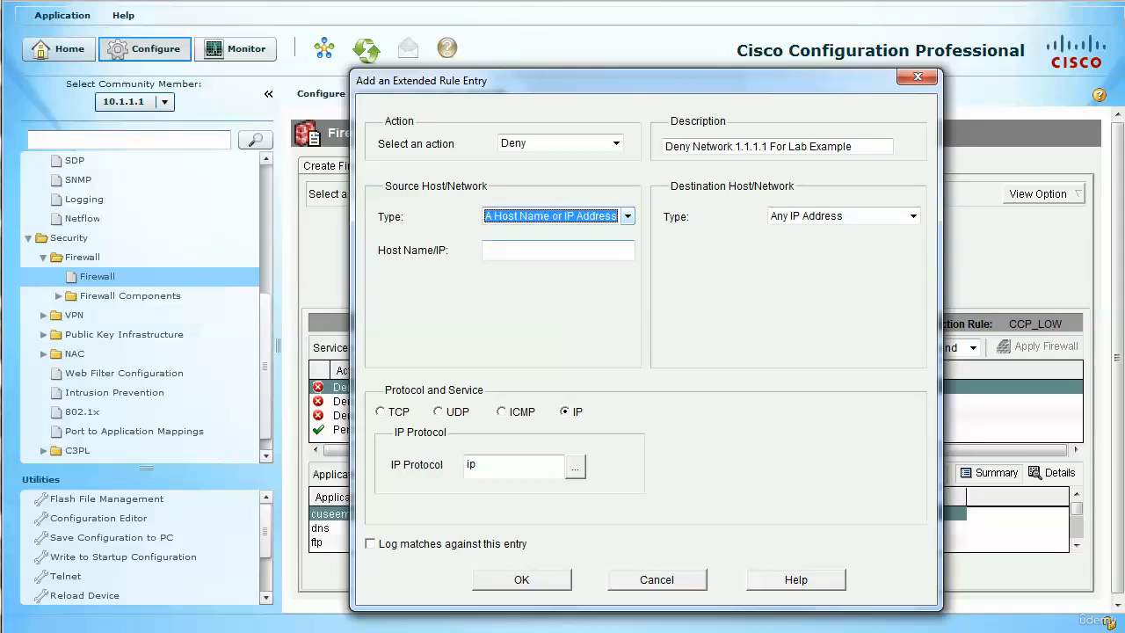
{"action": "left_click", "coordinate": [557, 251]}
{"action": "type", "text": "1.1.1.1"}
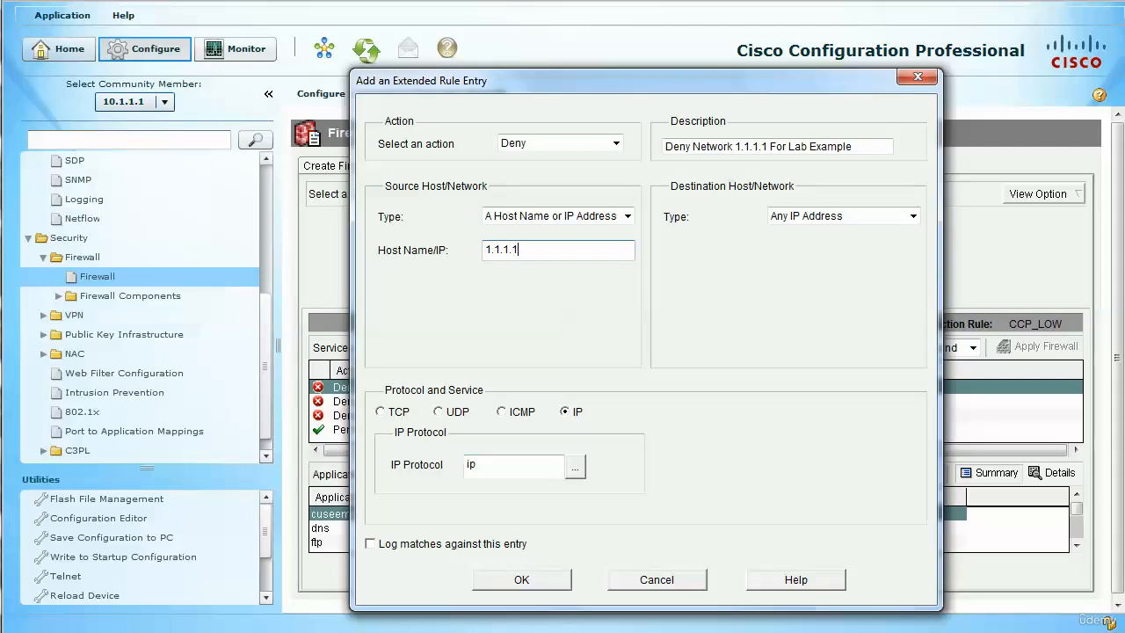
Enable logging of matches against the new deny entry and add it to the access rule.
{"action": "left_click", "coordinate": [370, 544]}
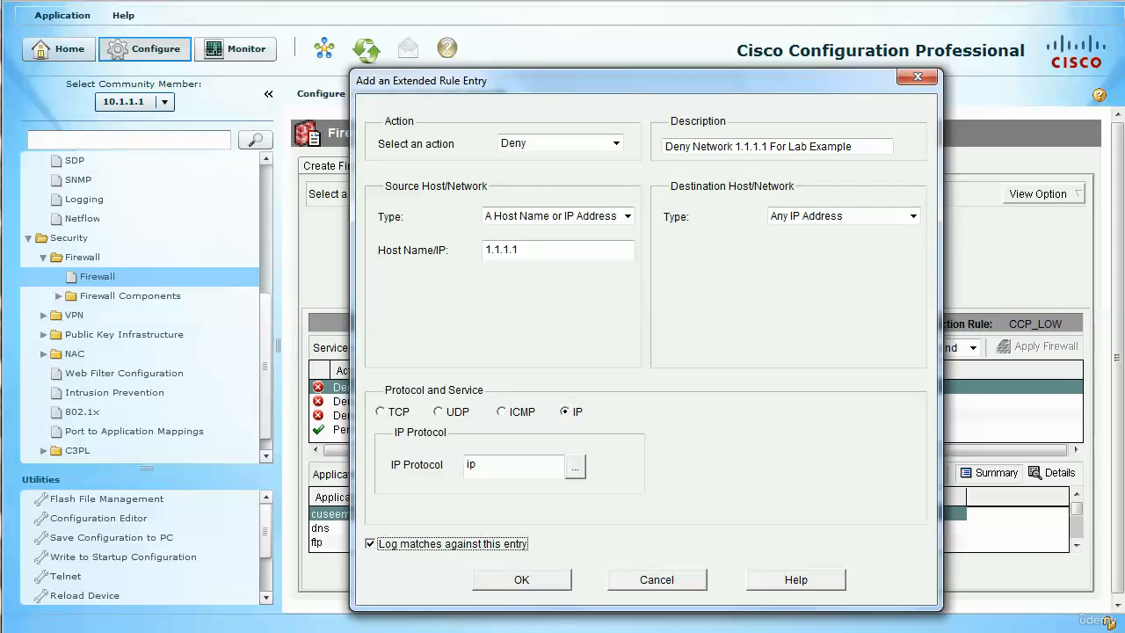
{"action": "key", "text": "Tab"}
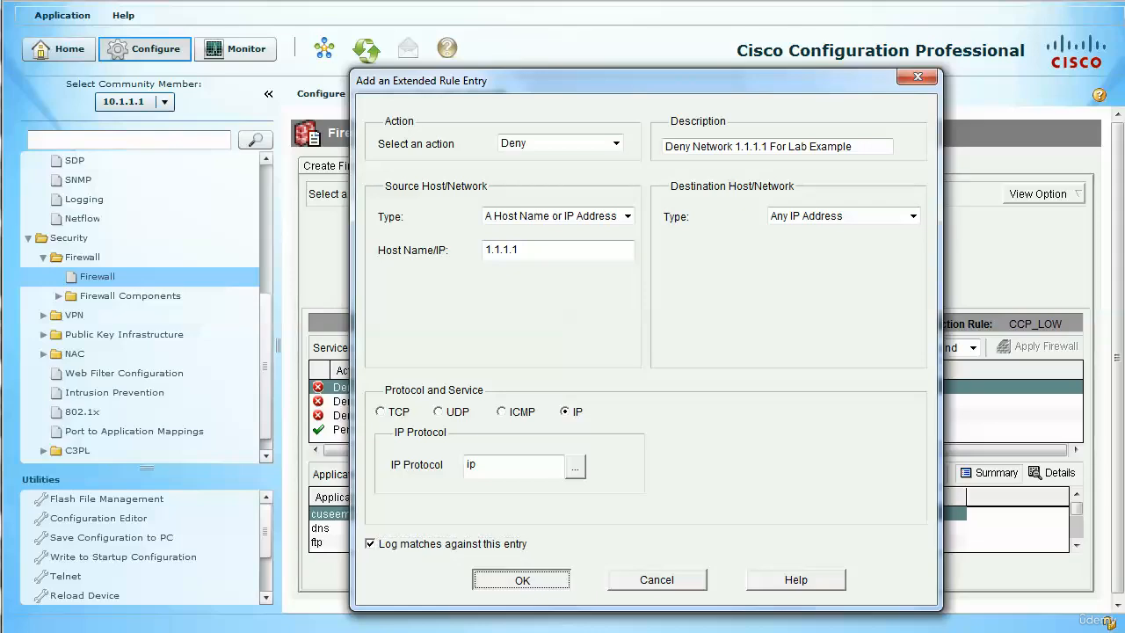
{"action": "key", "text": "Return"}
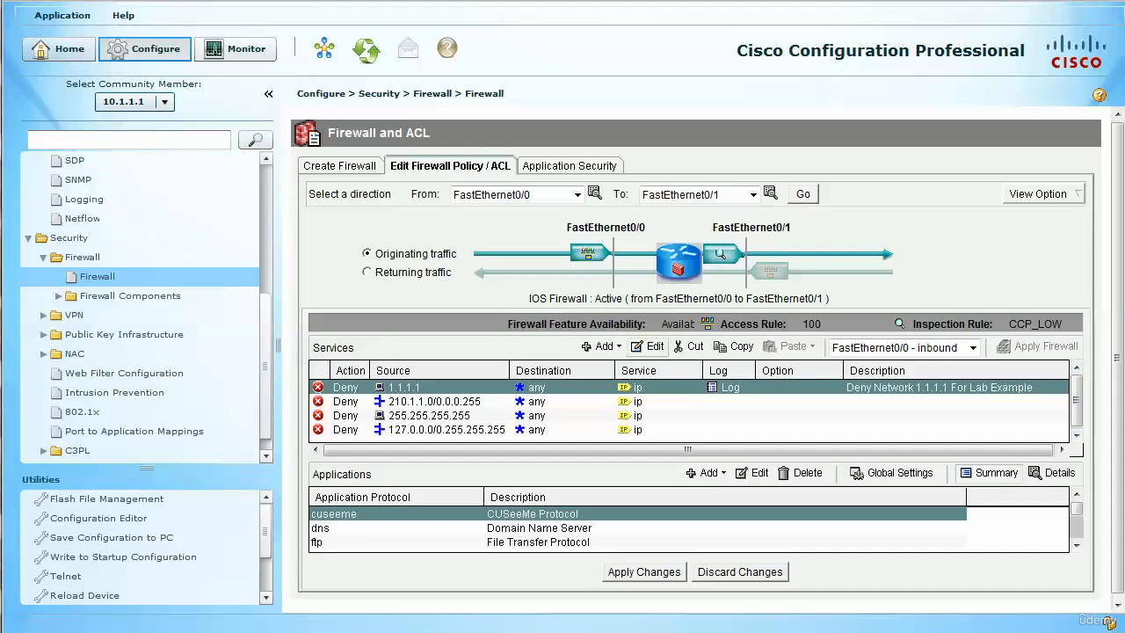
Open the deny entry for source 127.0.0.0/0.255.255.255 for editing, review its action and source settings, and close it without changes.
{"action": "left_click", "coordinate": [446, 401]}
{"action": "left_click", "coordinate": [446, 416]}
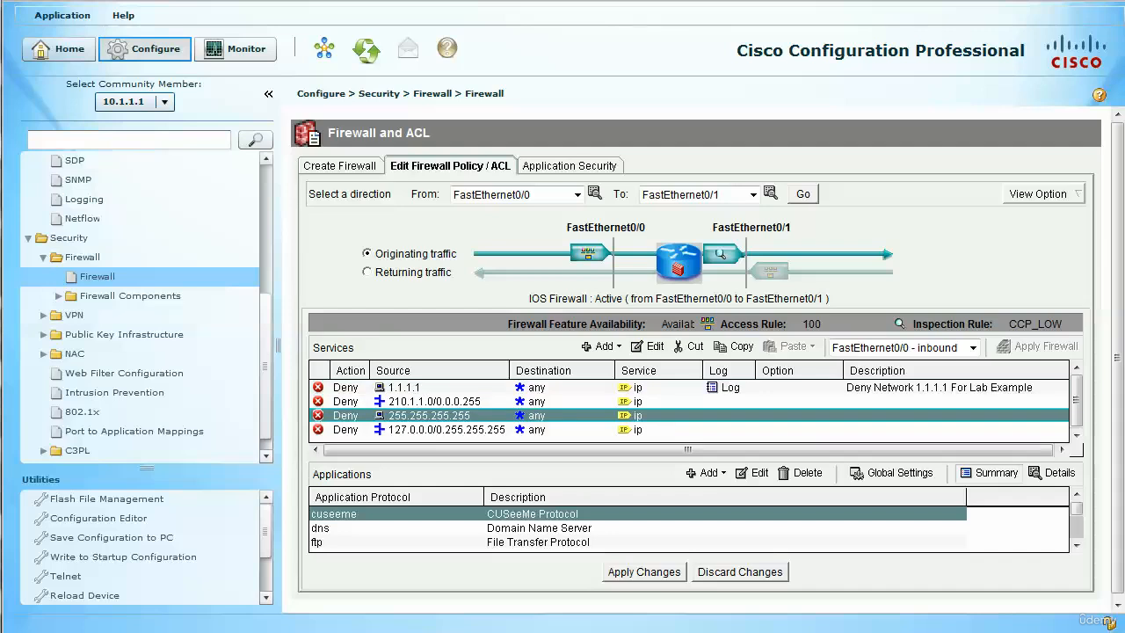
{"action": "left_click", "coordinate": [446, 429]}
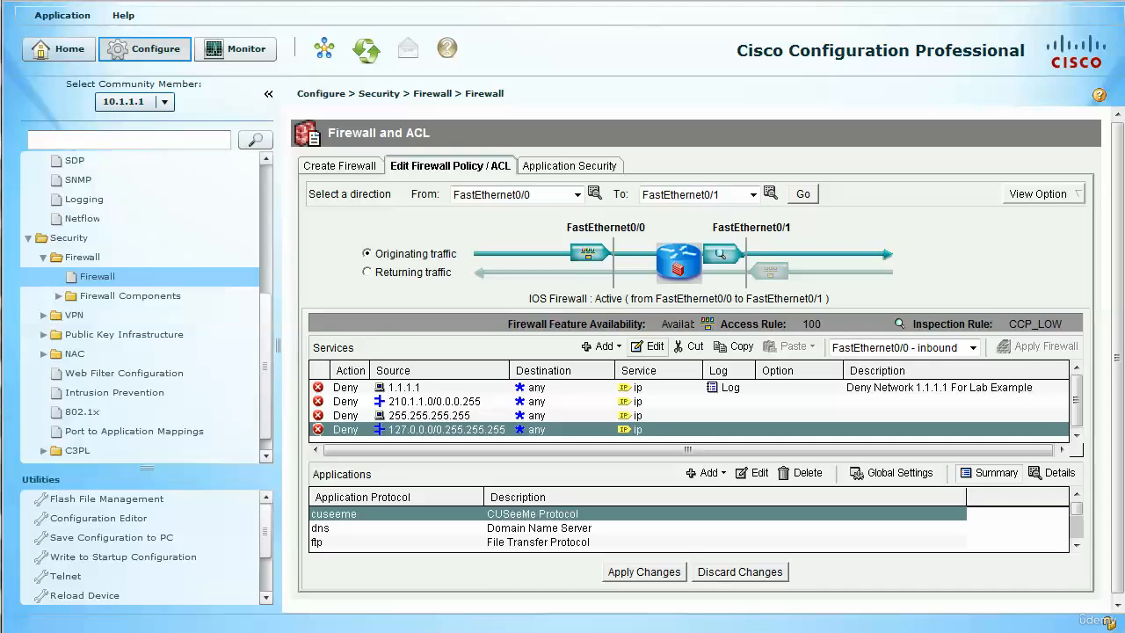
{"action": "left_click", "coordinate": [650, 346]}
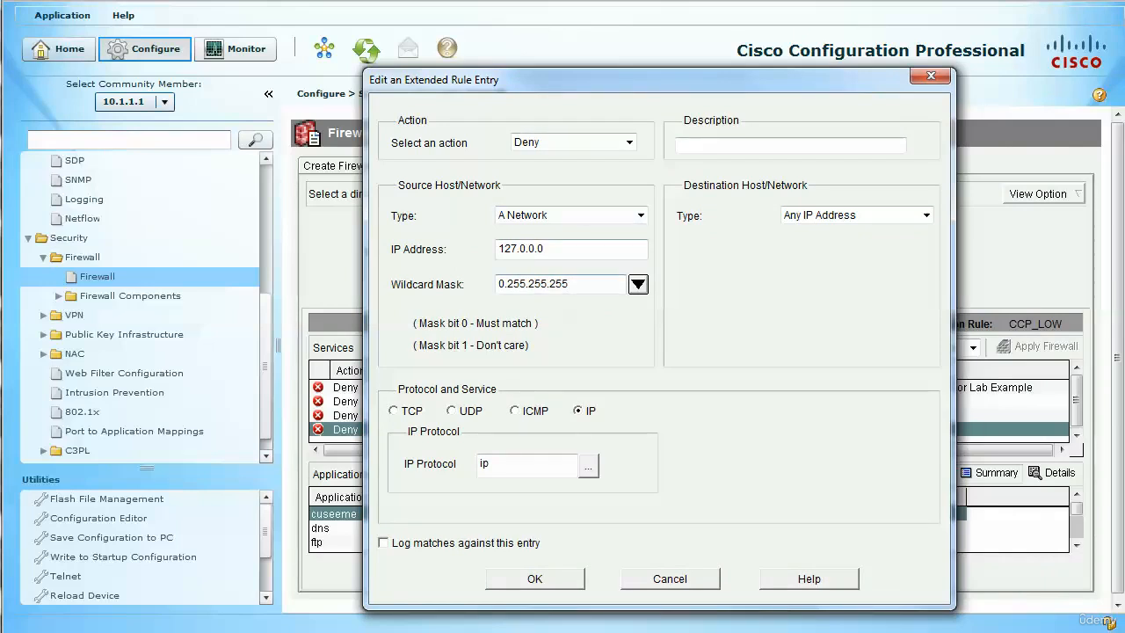
{"action": "left_click", "coordinate": [629, 142]}
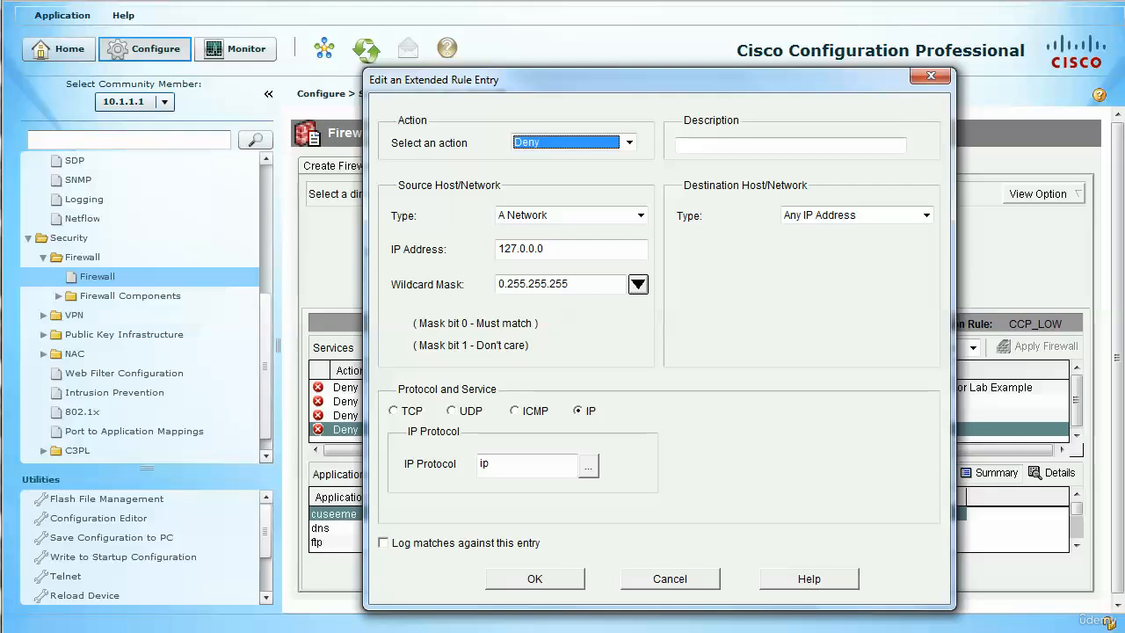
{"action": "left_click", "coordinate": [931, 76]}
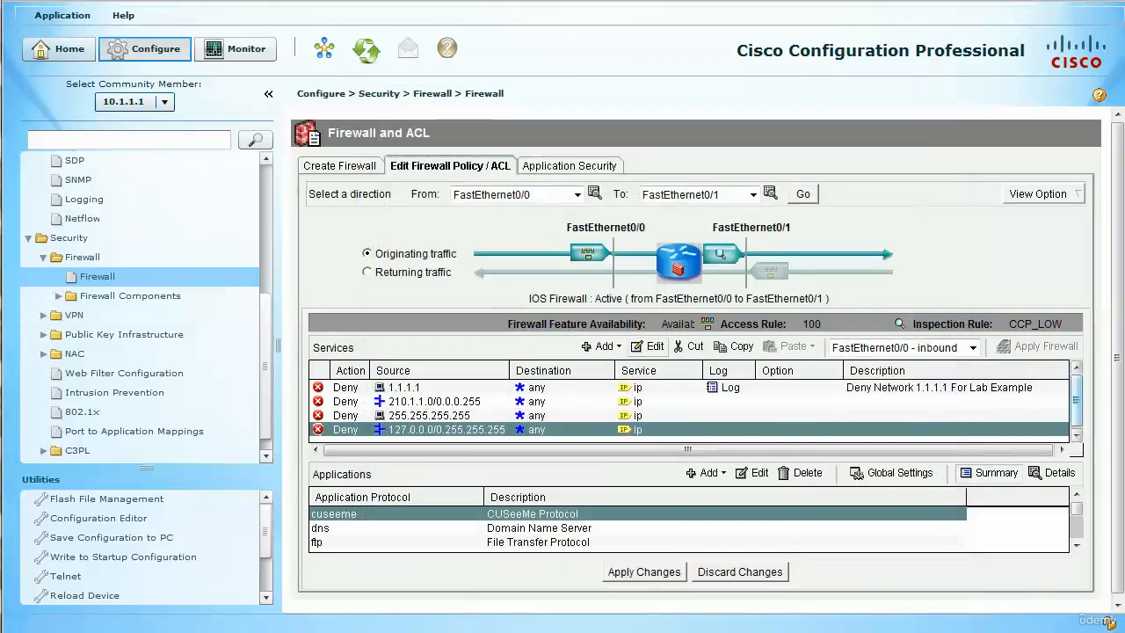